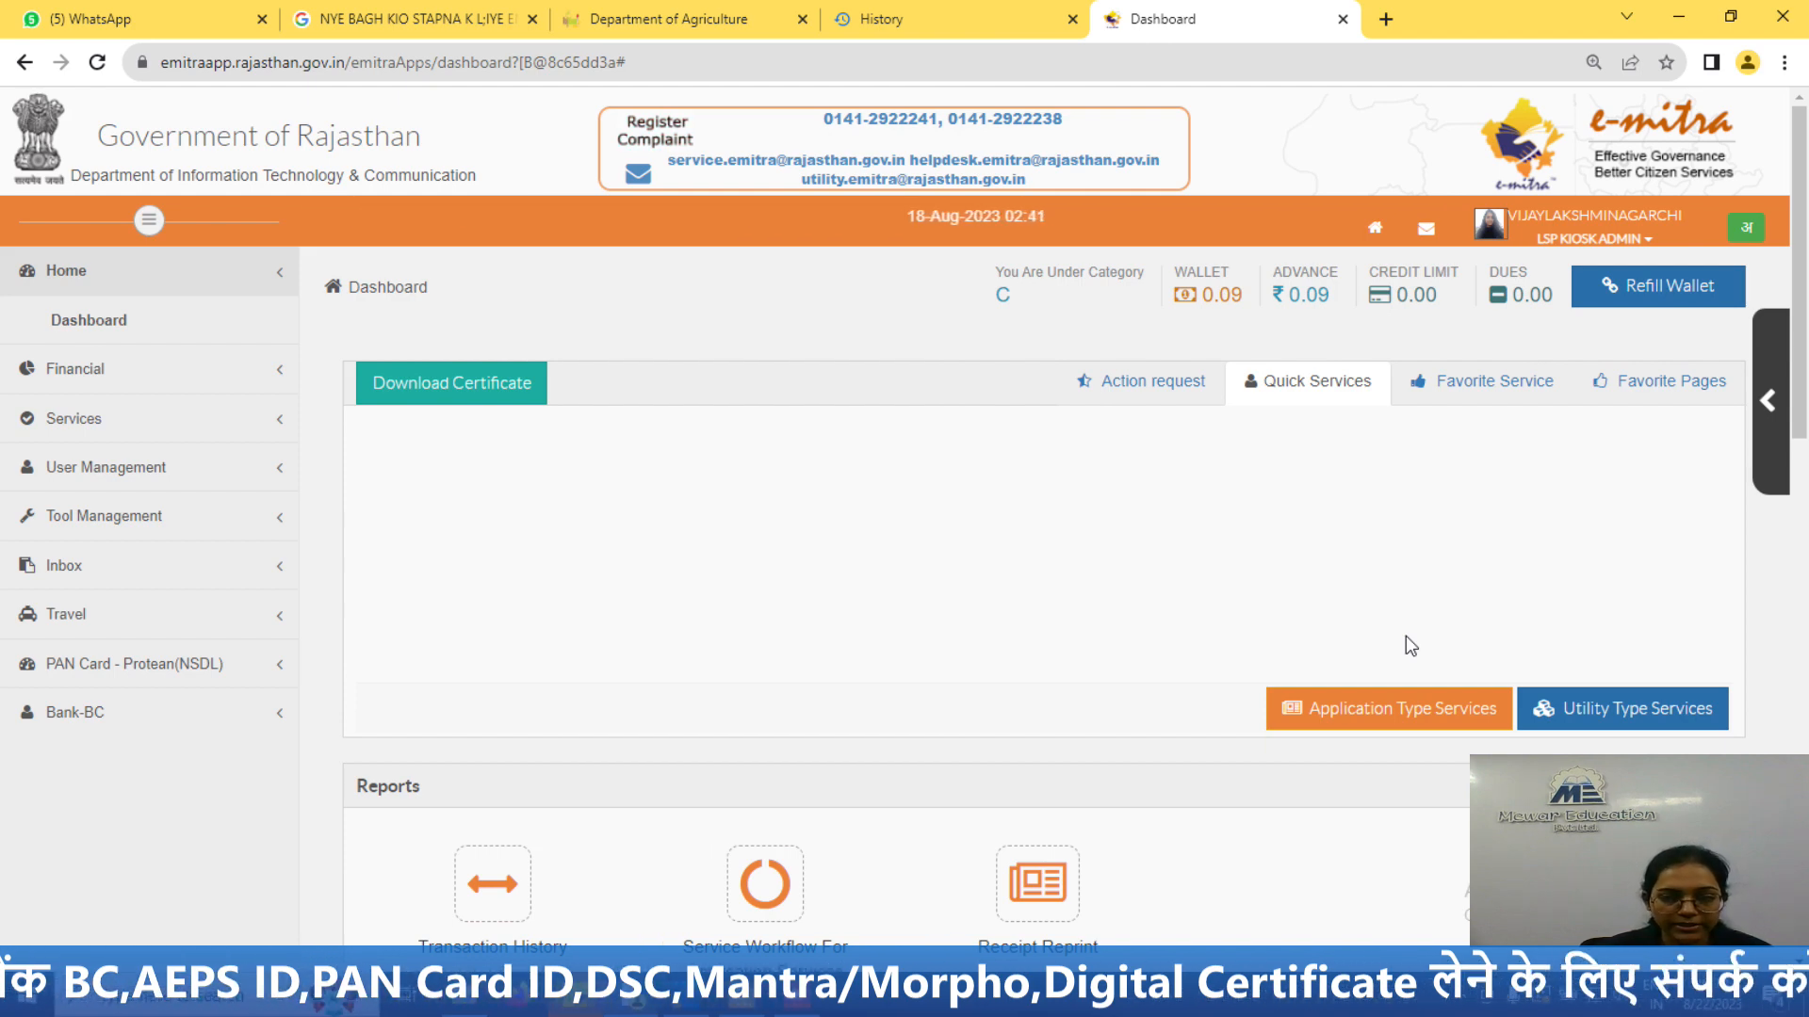
Step: Search the utility services for "HORTICUL", choose Horticulture - Establishment of New Orchard, and proceed to the third-party portal despite the security warning
left_click(1642, 718)
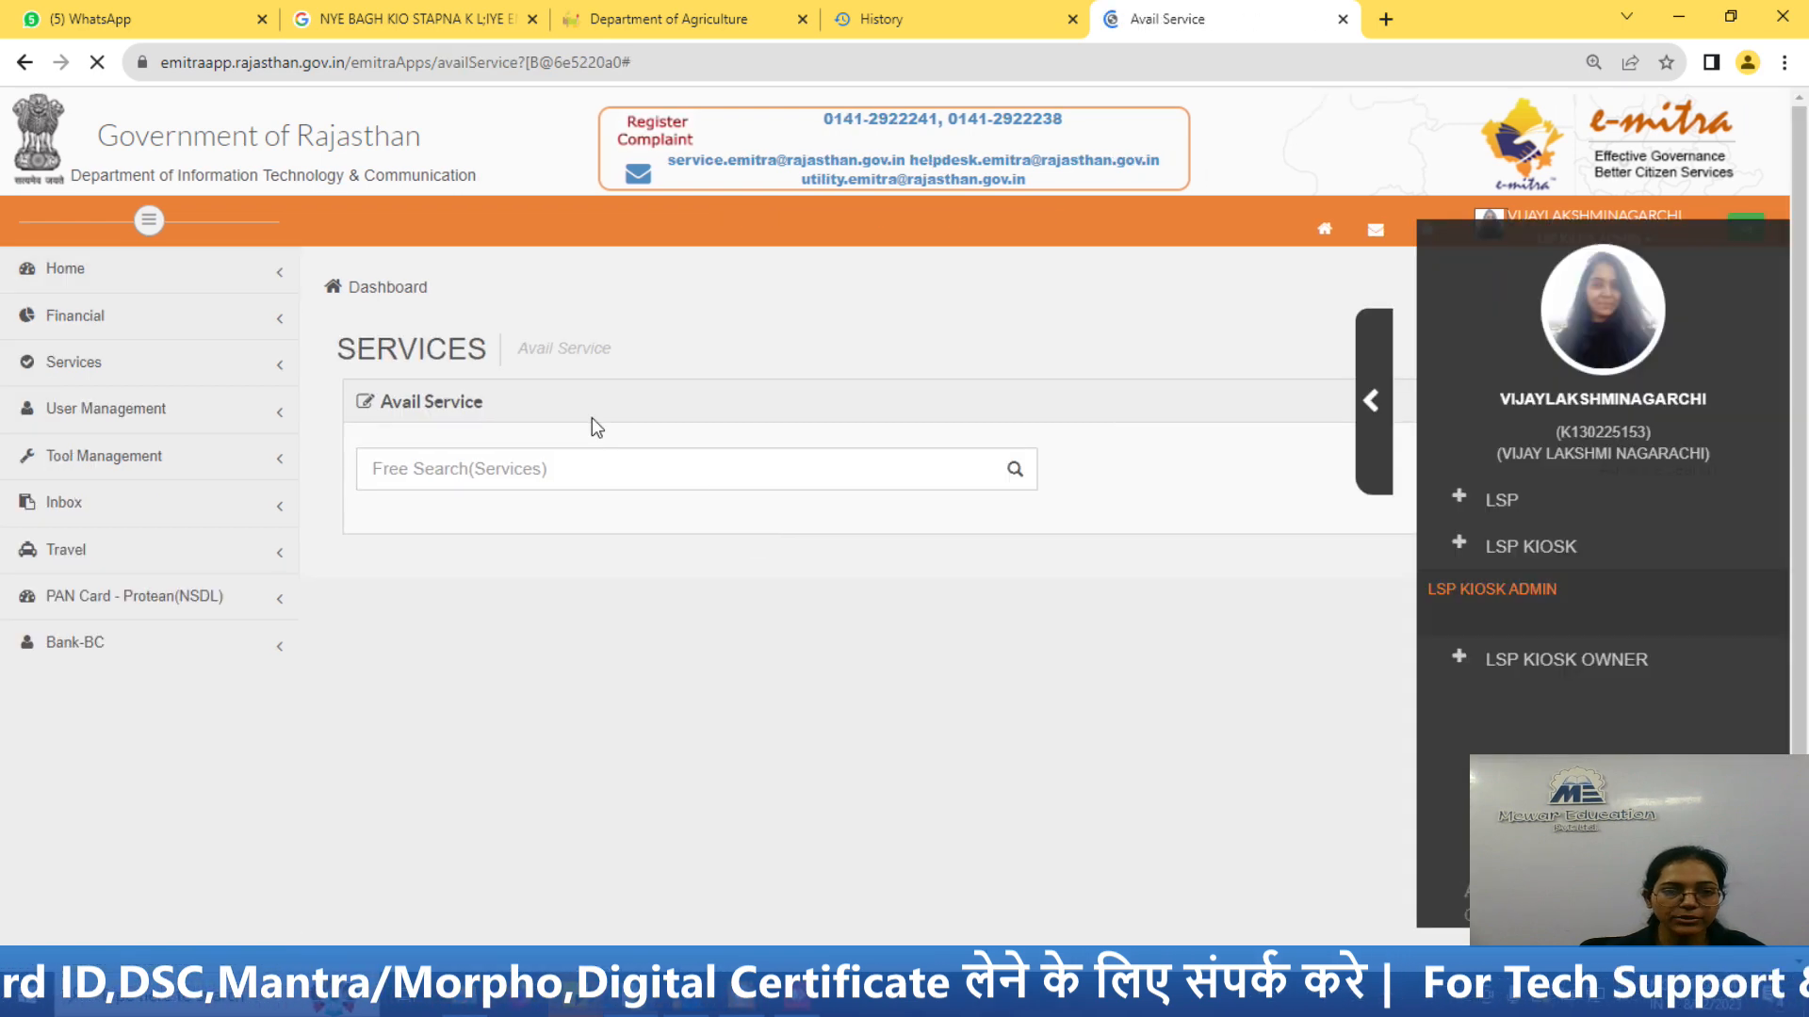
left_click(554, 475)
type("HO")
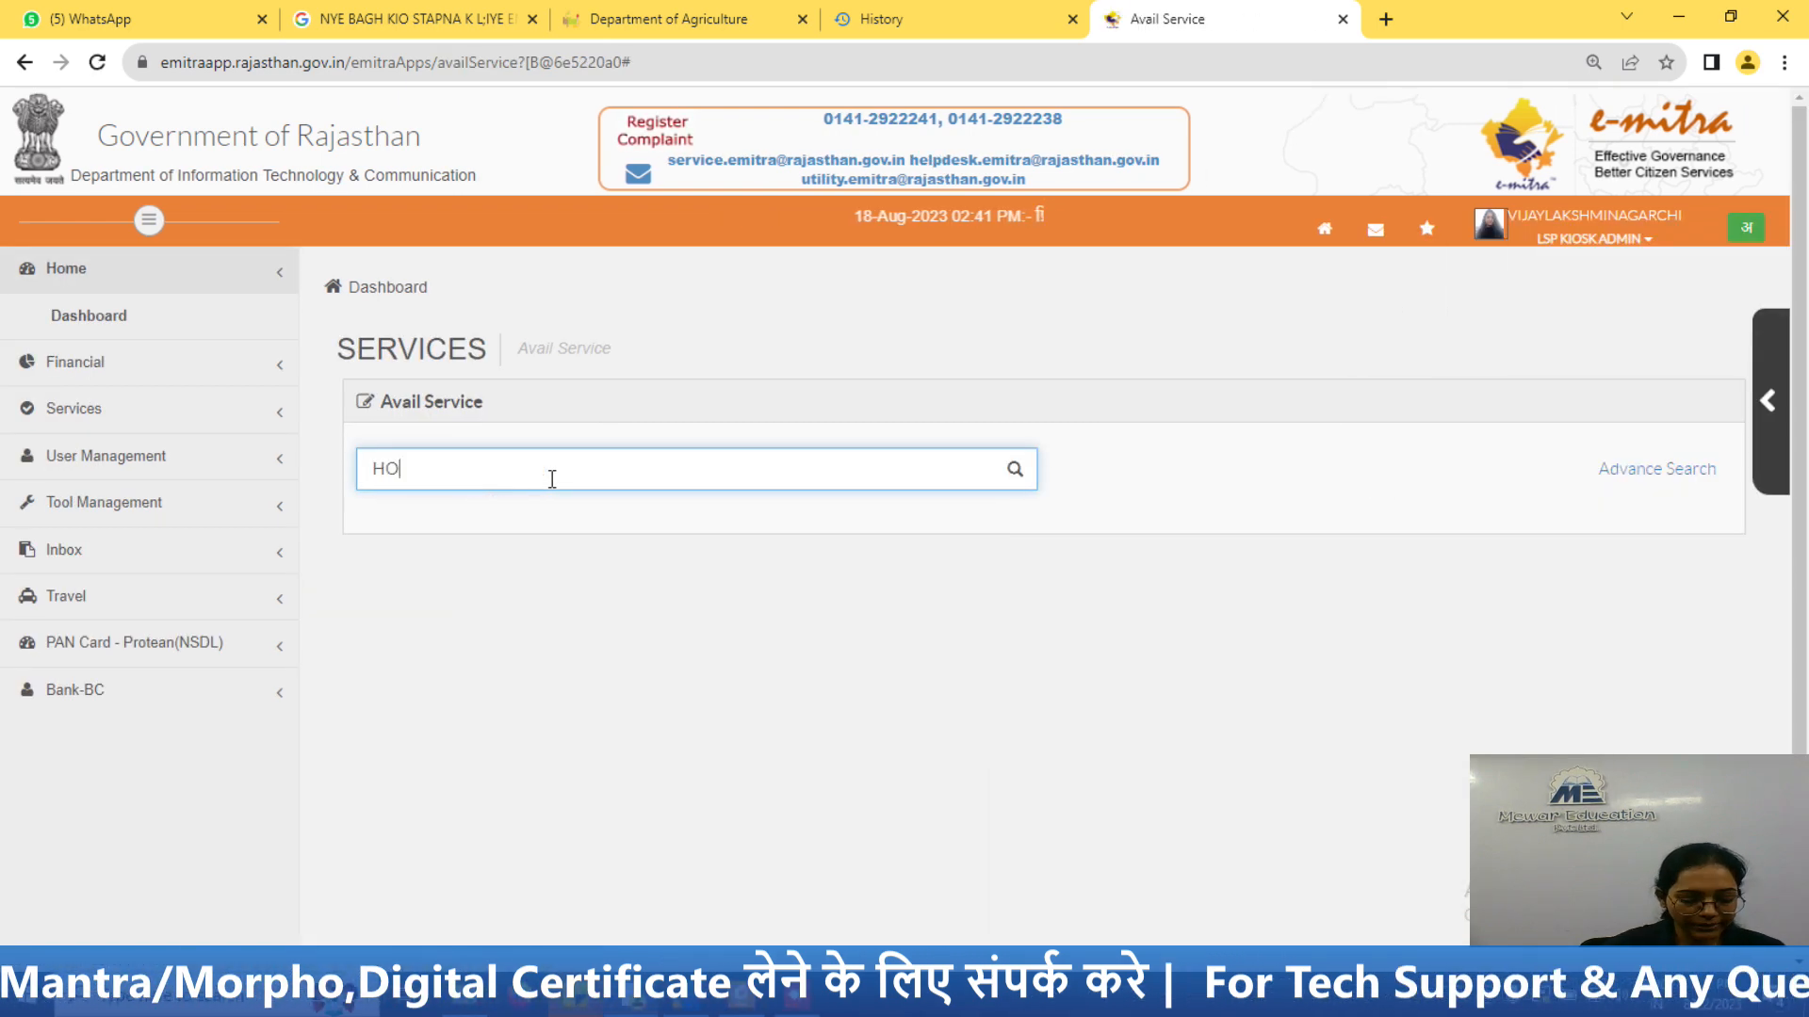
type("RTICUL")
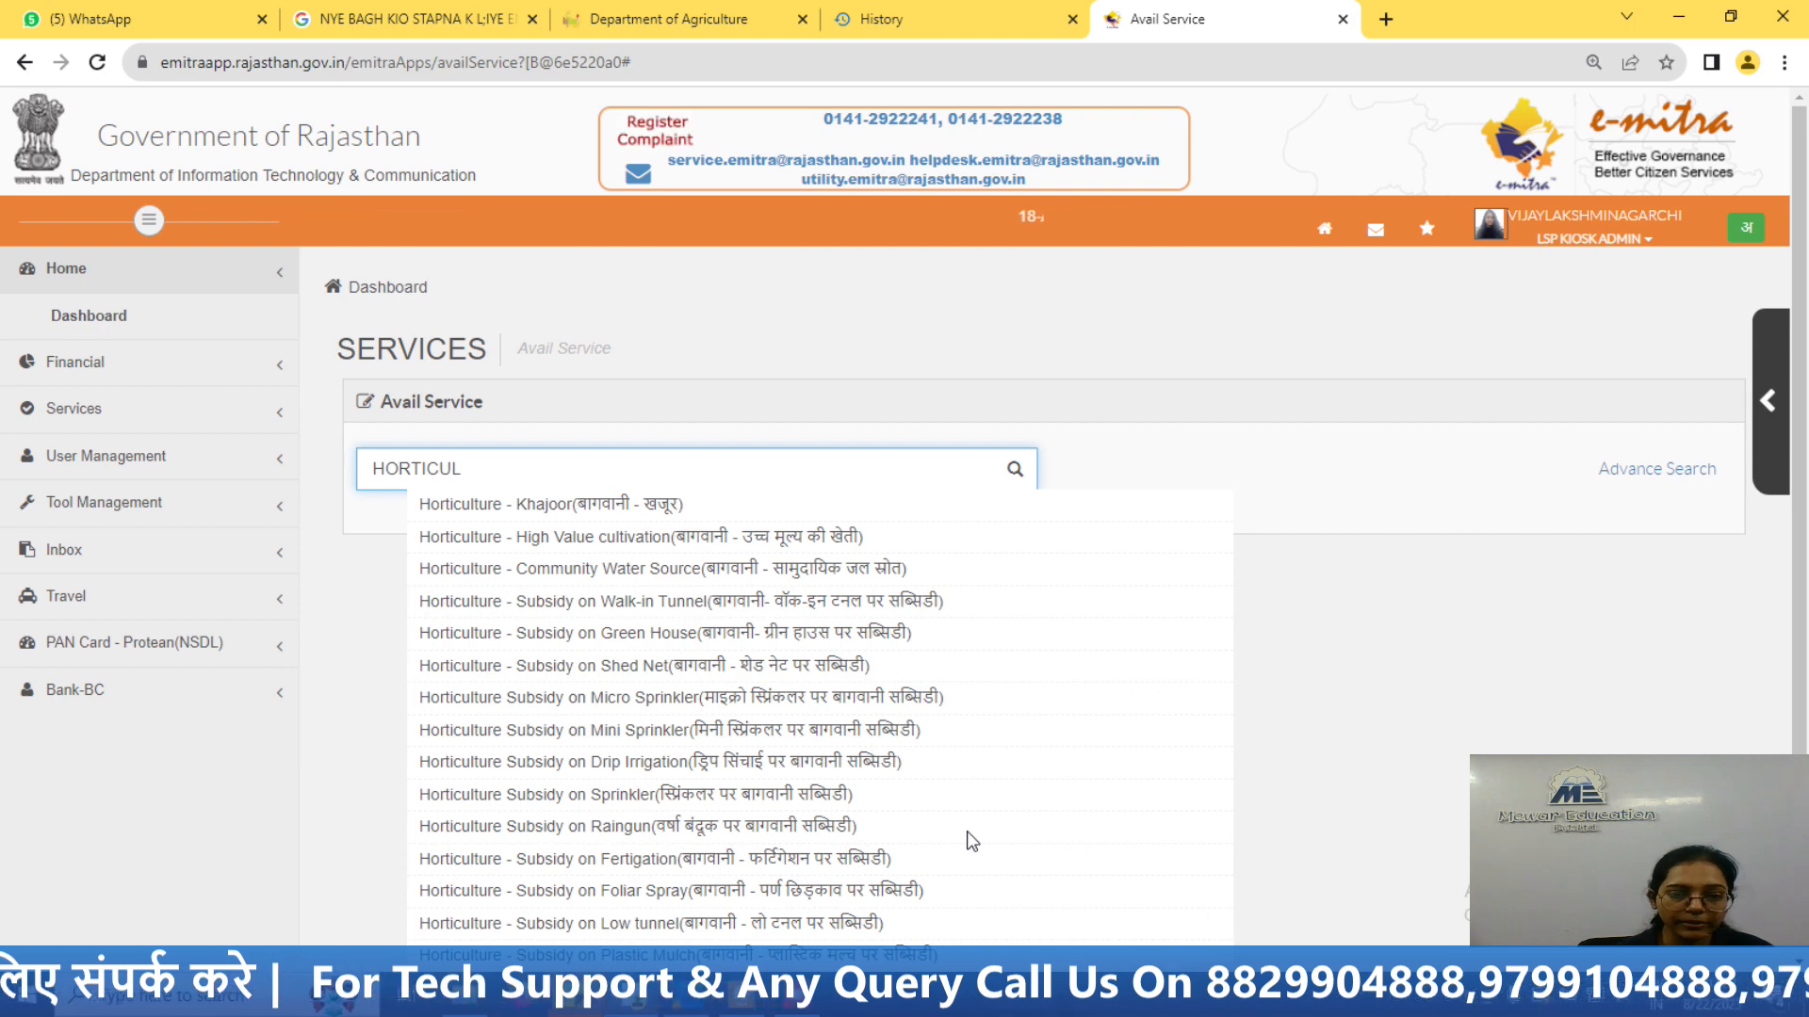
scroll(970, 841, "down", 2)
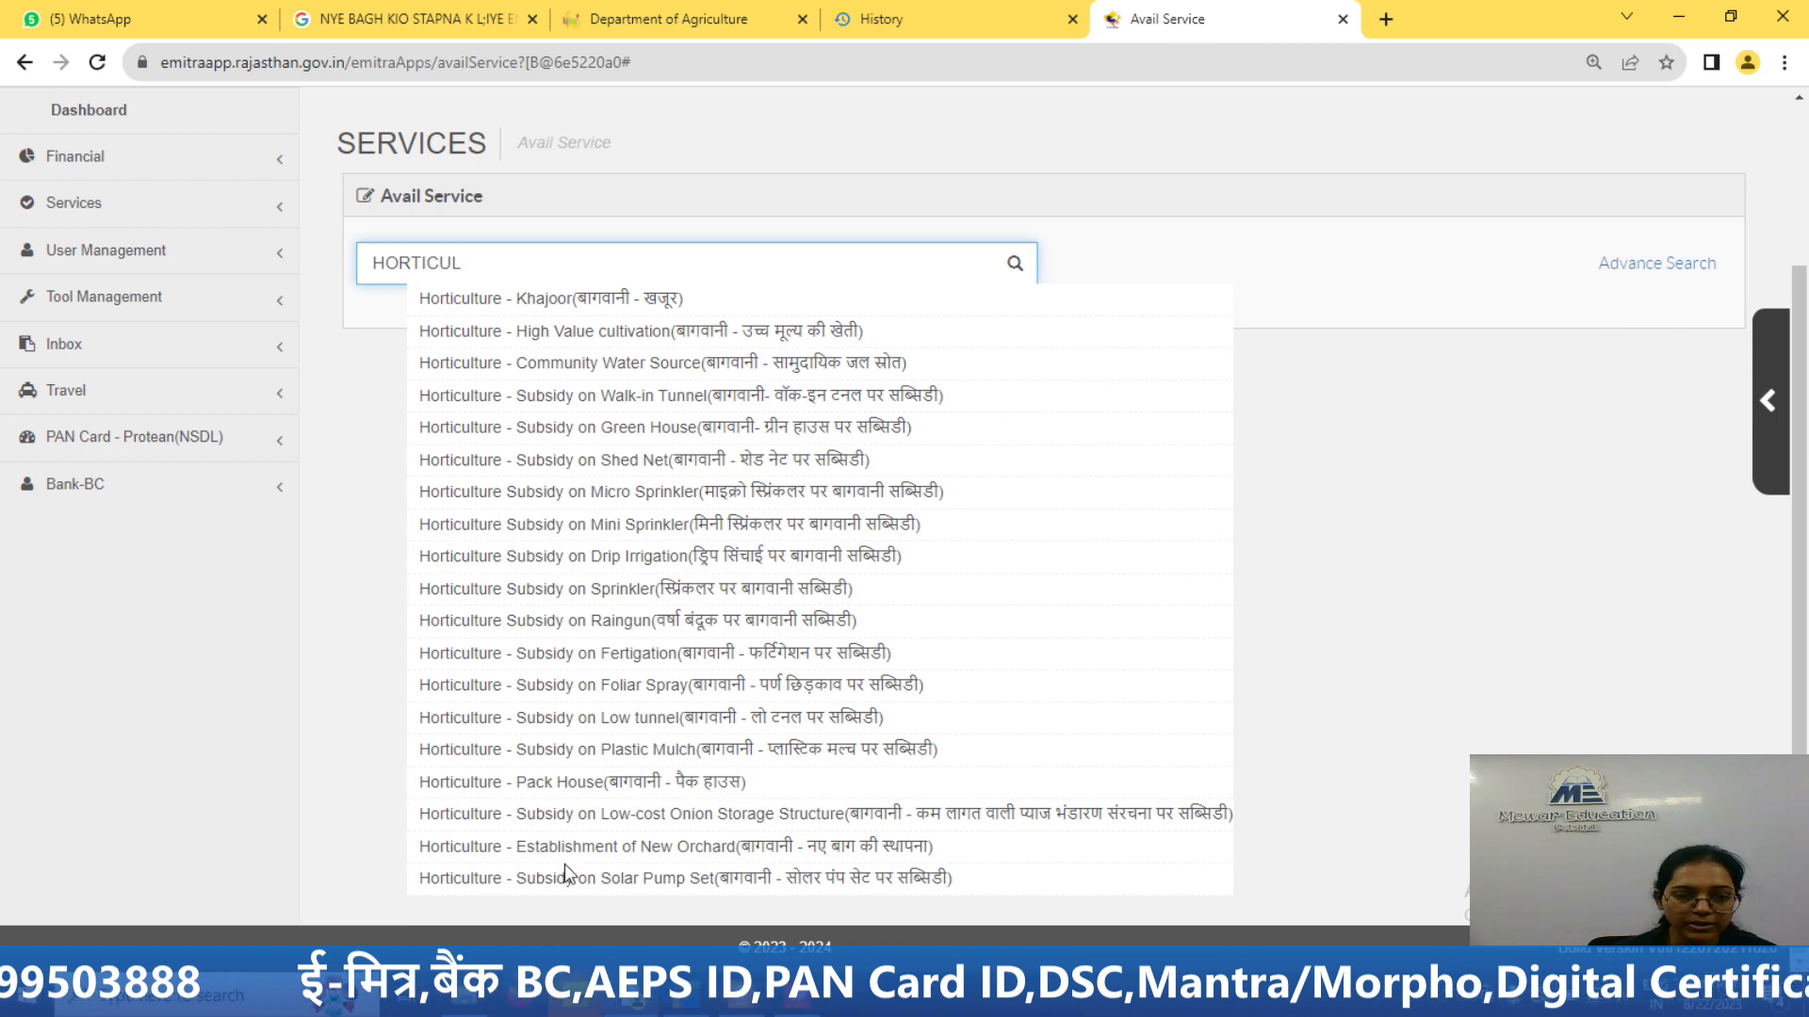
left_click(862, 846)
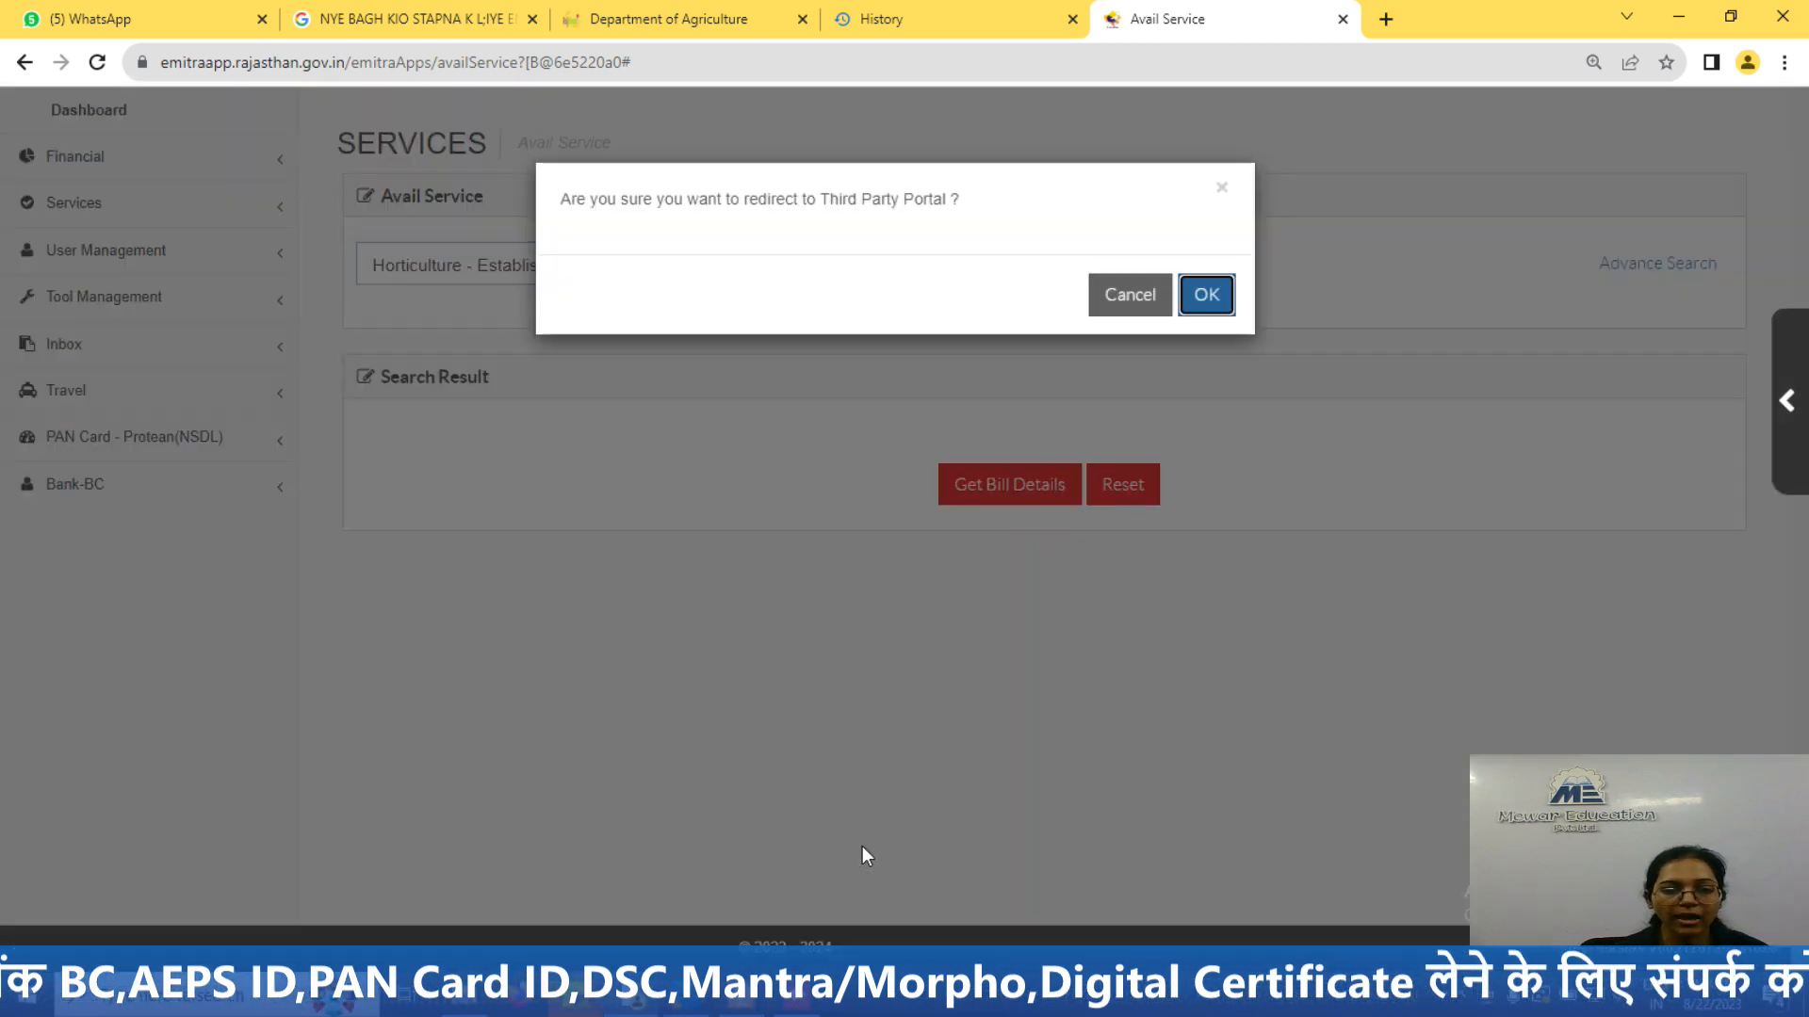
left_click(1207, 294)
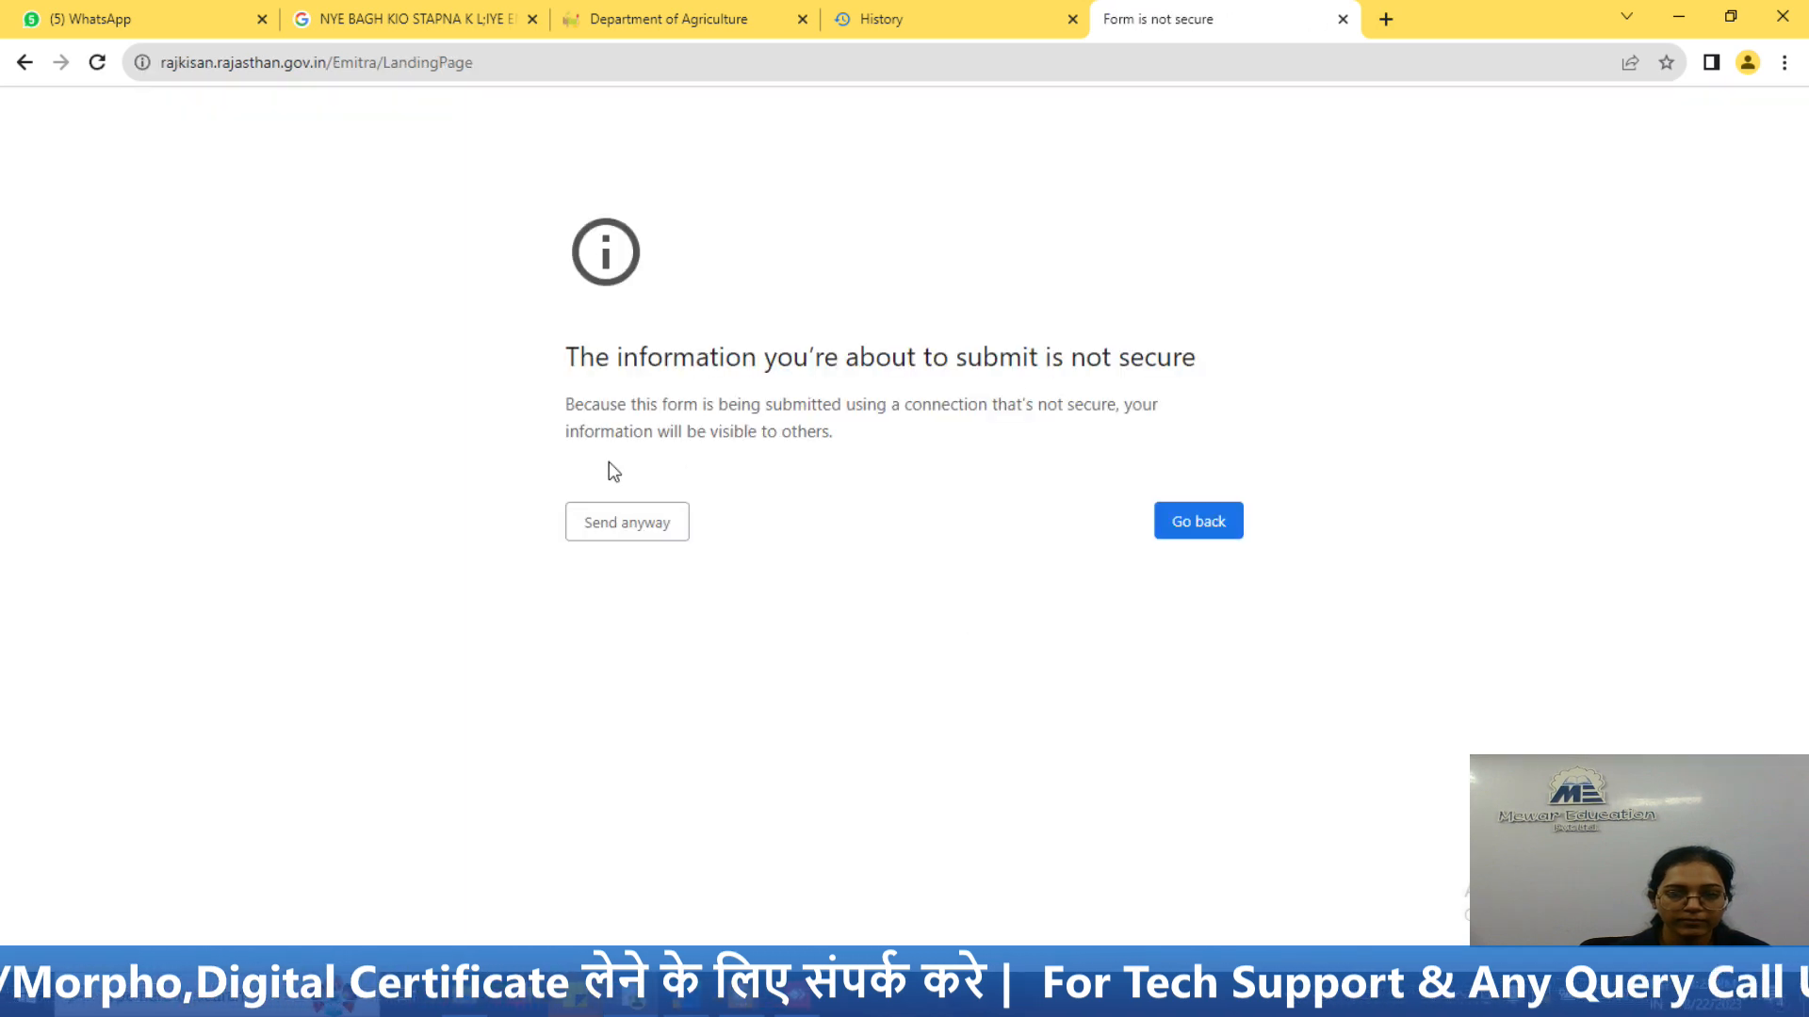
left_click(601, 522)
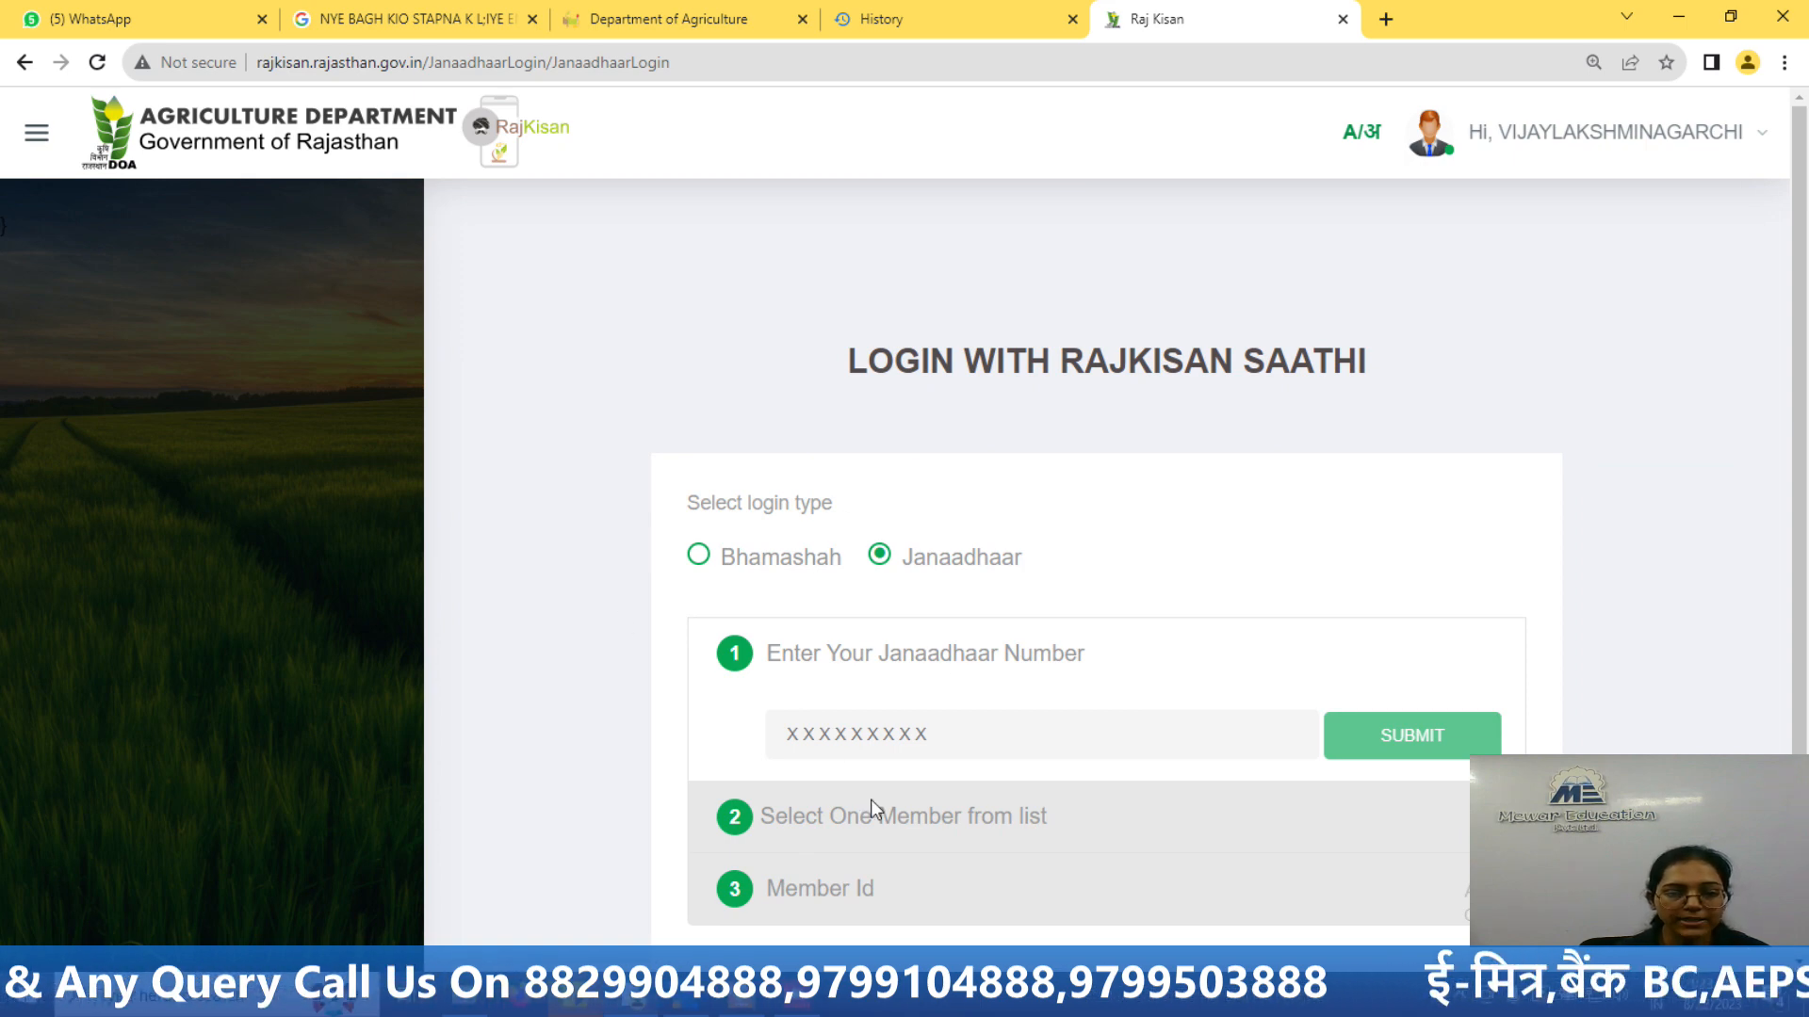
Step: Submit the Janaadhaar number, select the second listed family member, and send the OTP for the Raj Kisan login
left_click(875, 732)
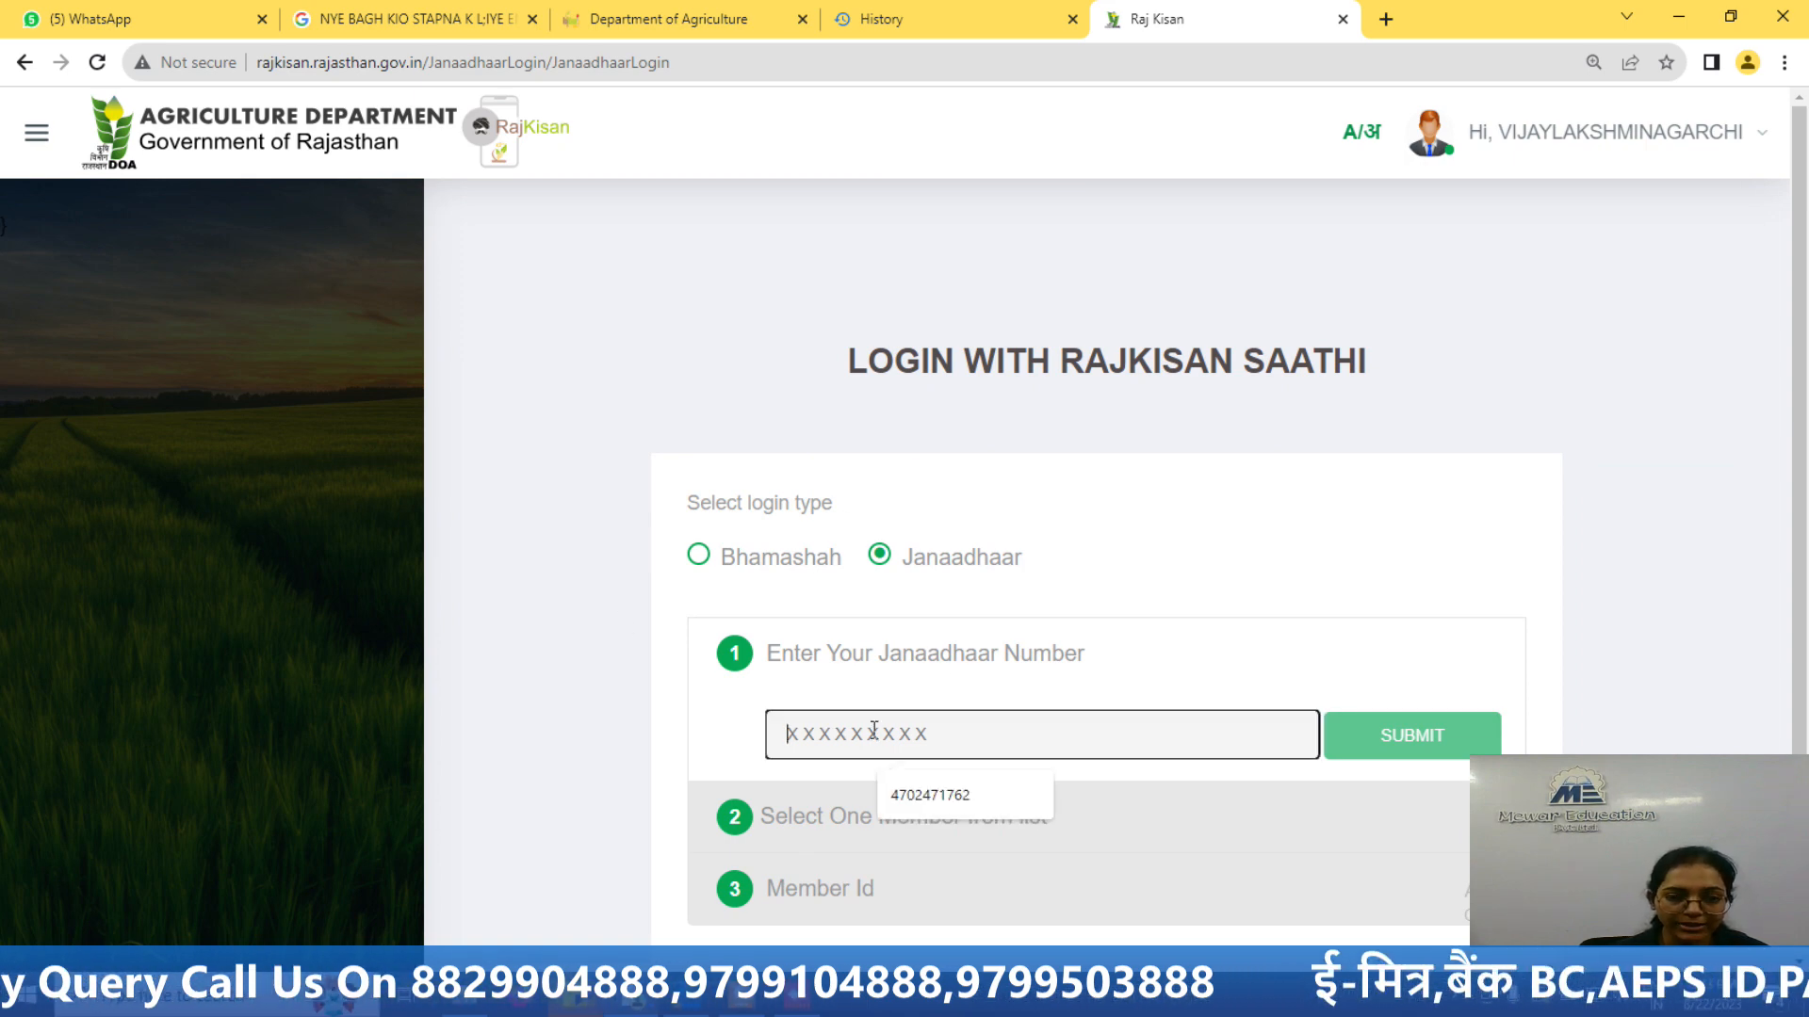
left_click(954, 795)
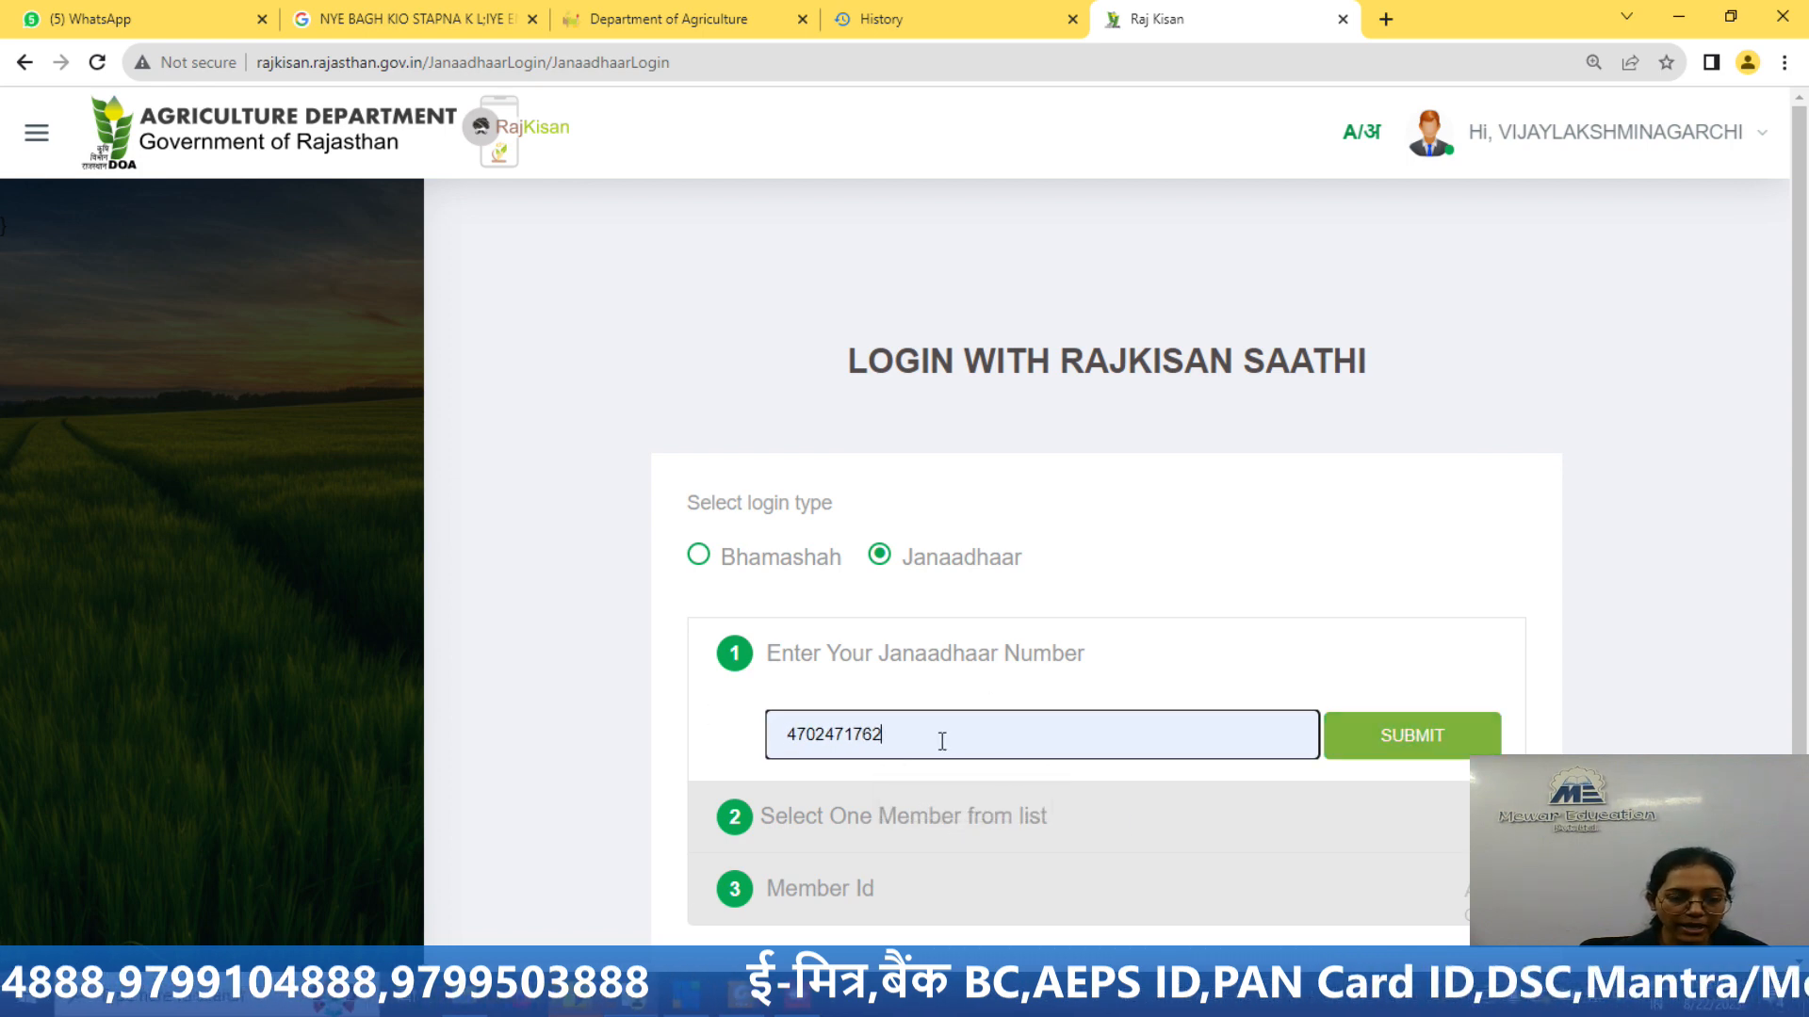
left_click(1411, 735)
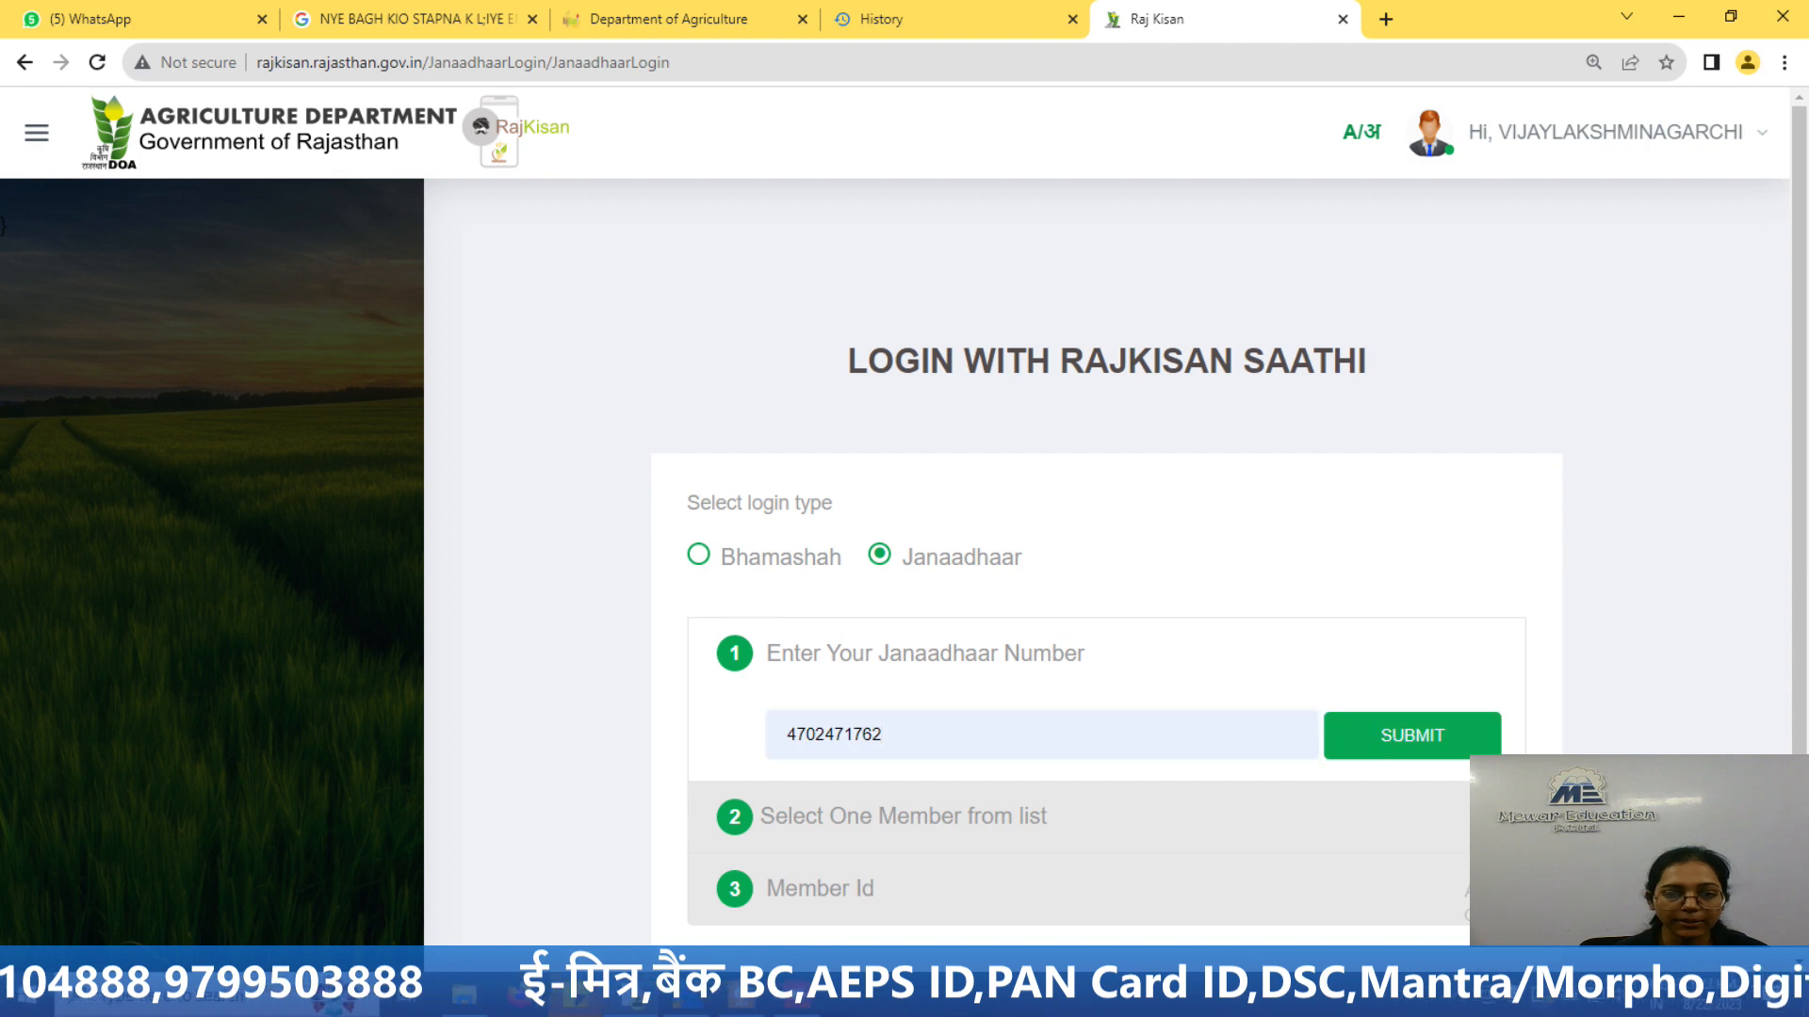
scroll(887, 802, "down", 3)
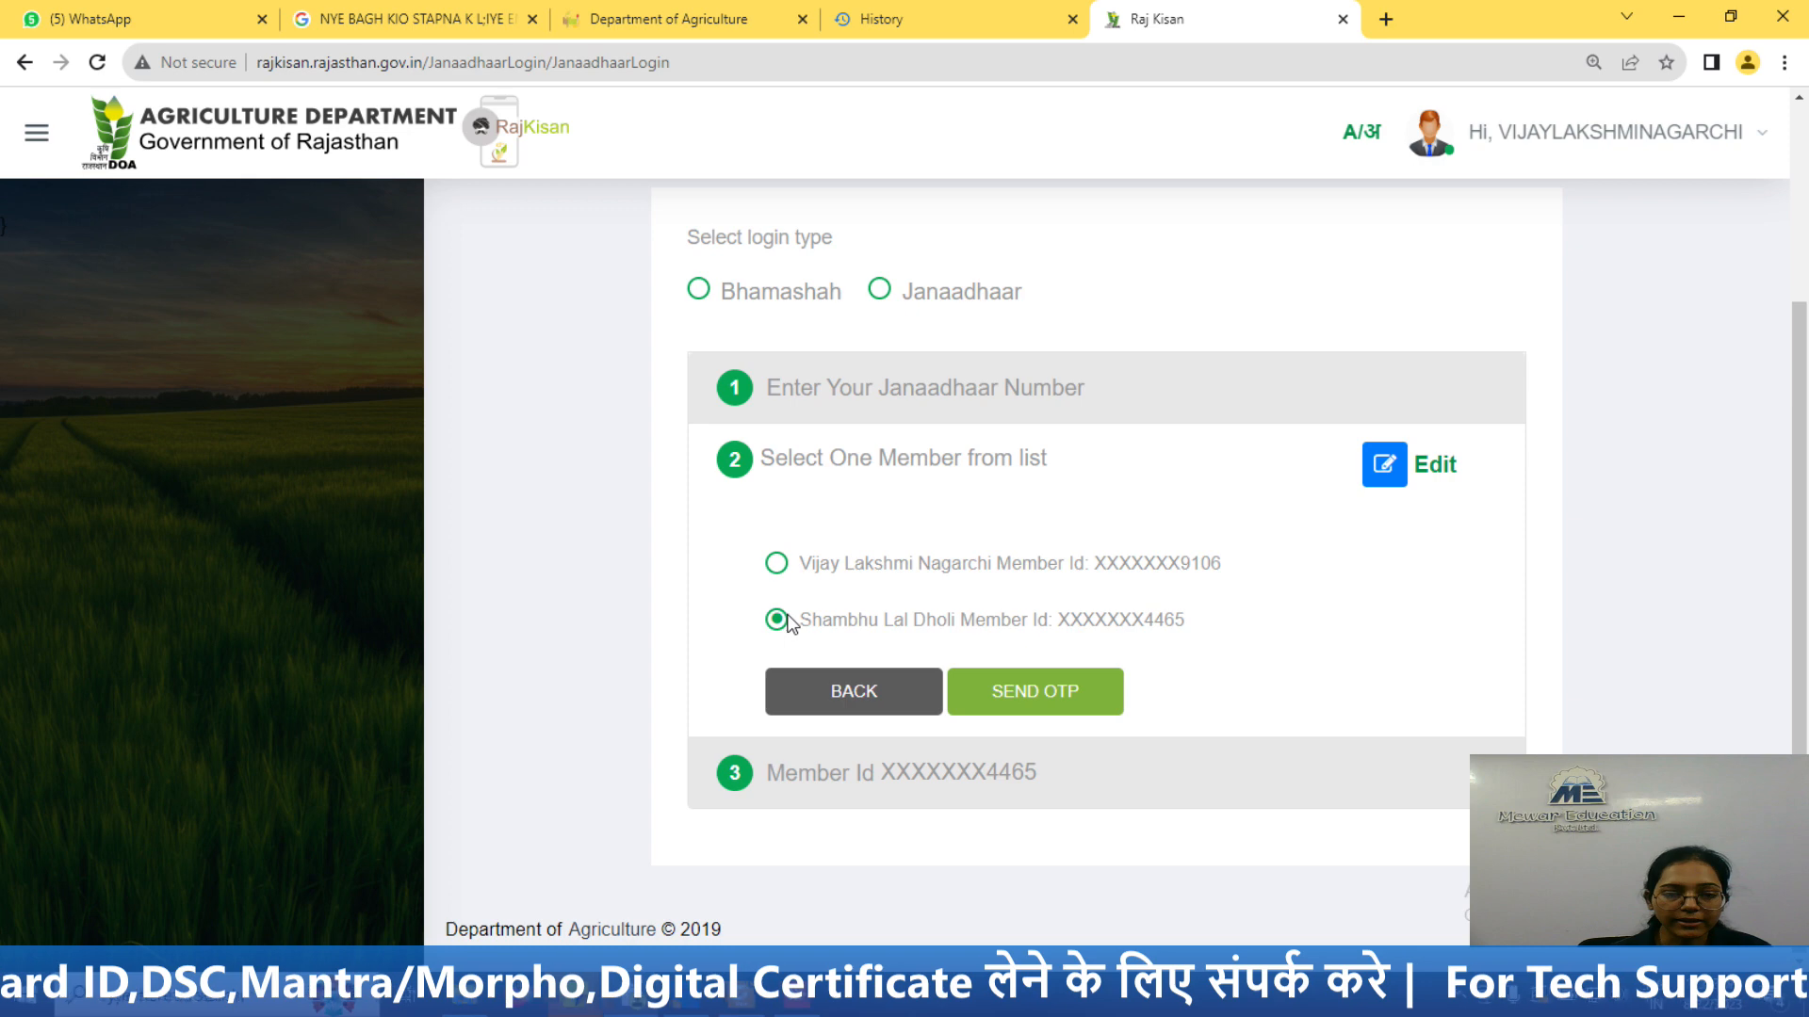
left_click(1060, 691)
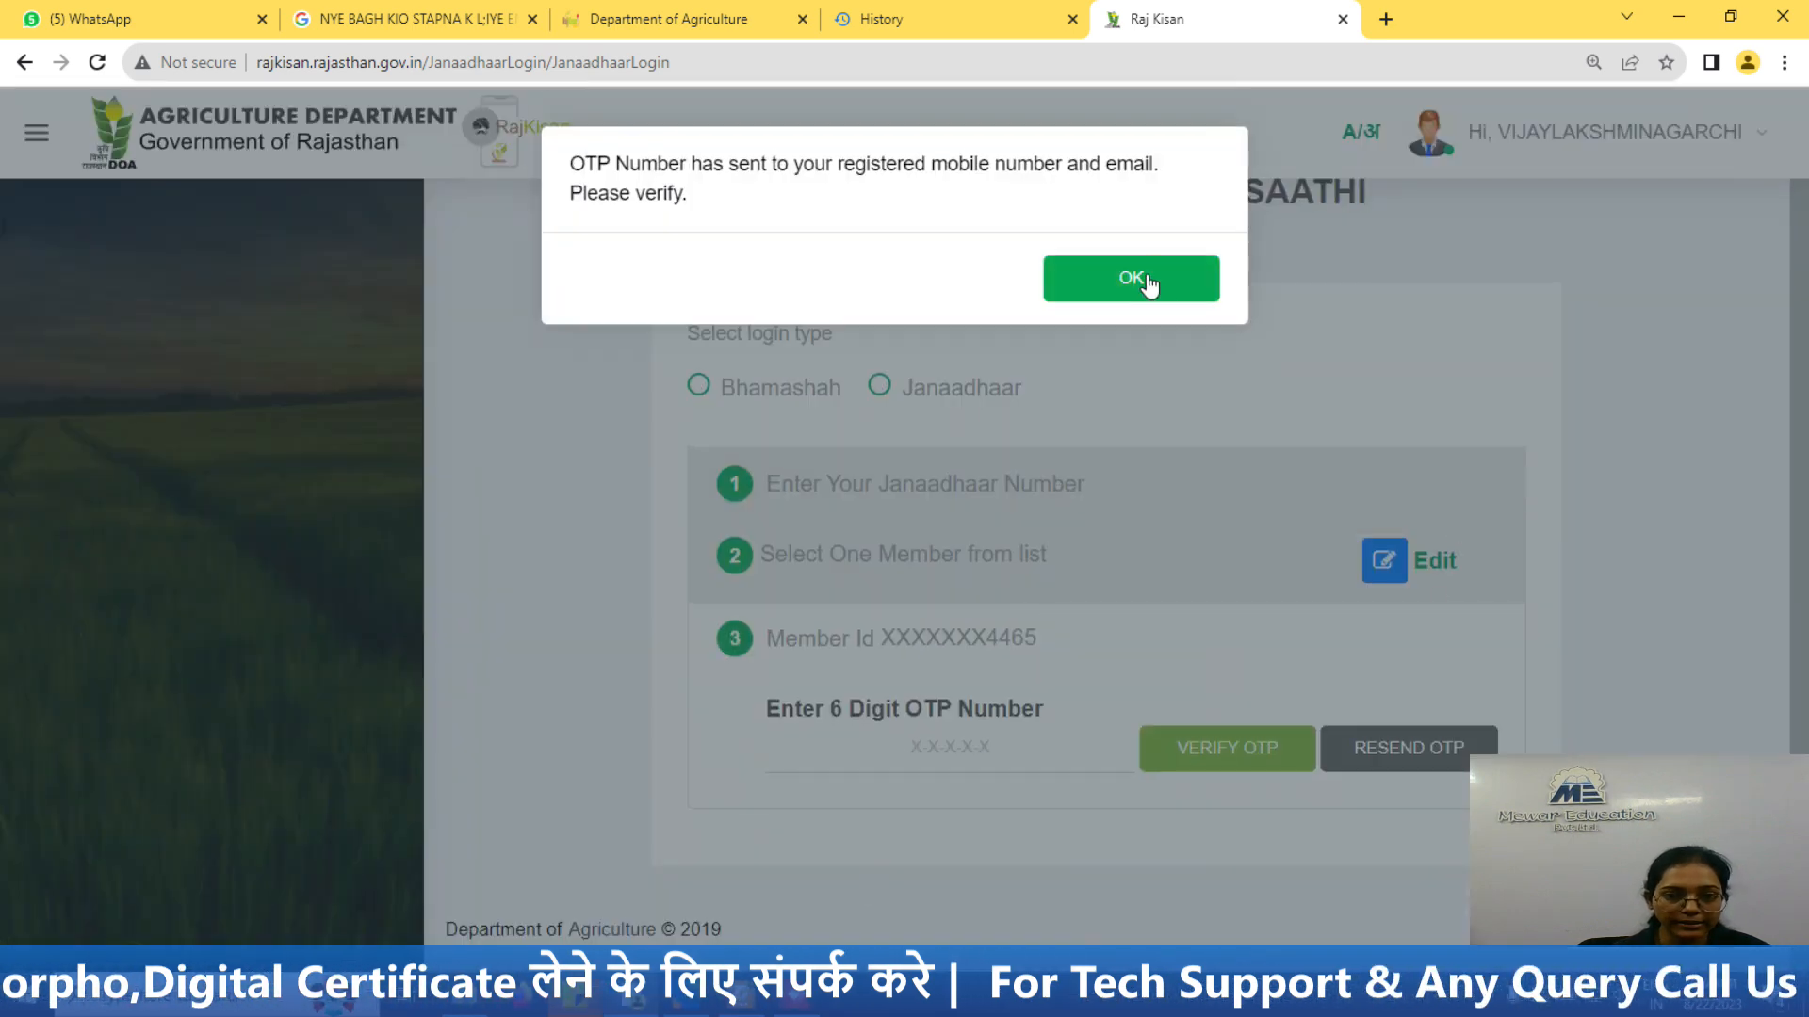
left_click(1151, 281)
Step: Enter the 6-digit OTP for the selected member and verify it
left_click(939, 745)
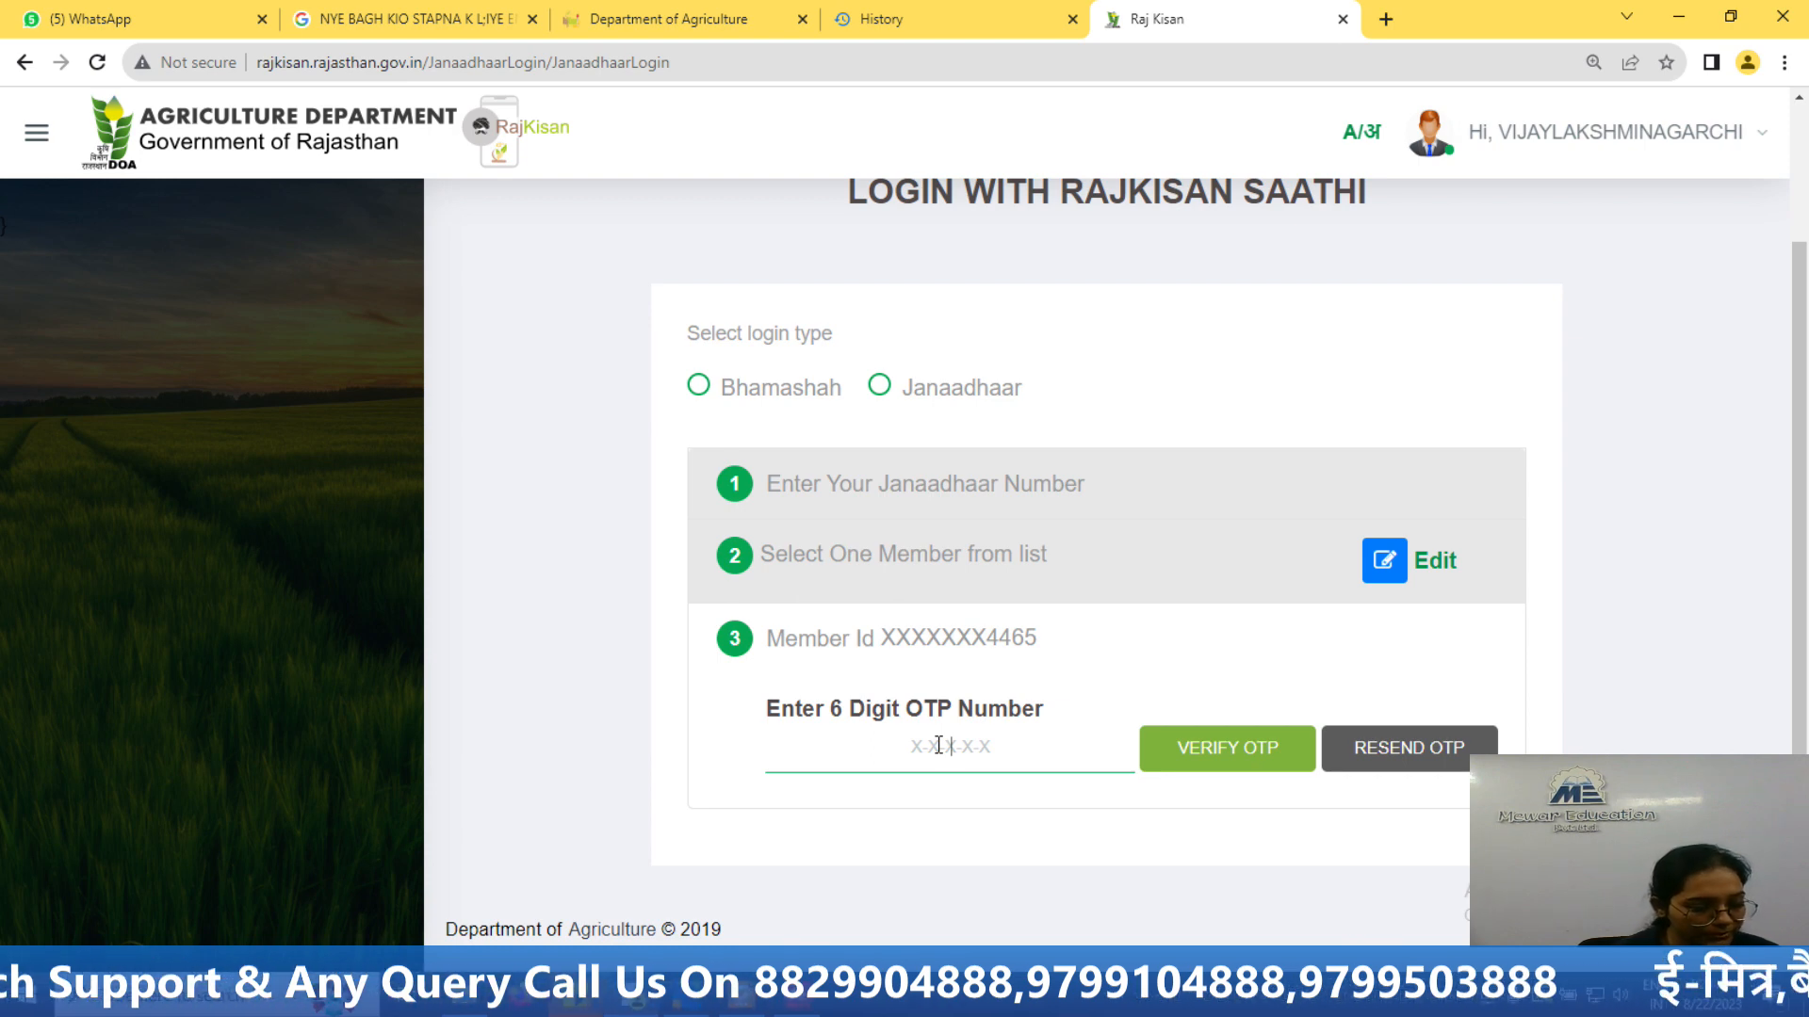
type("••••")
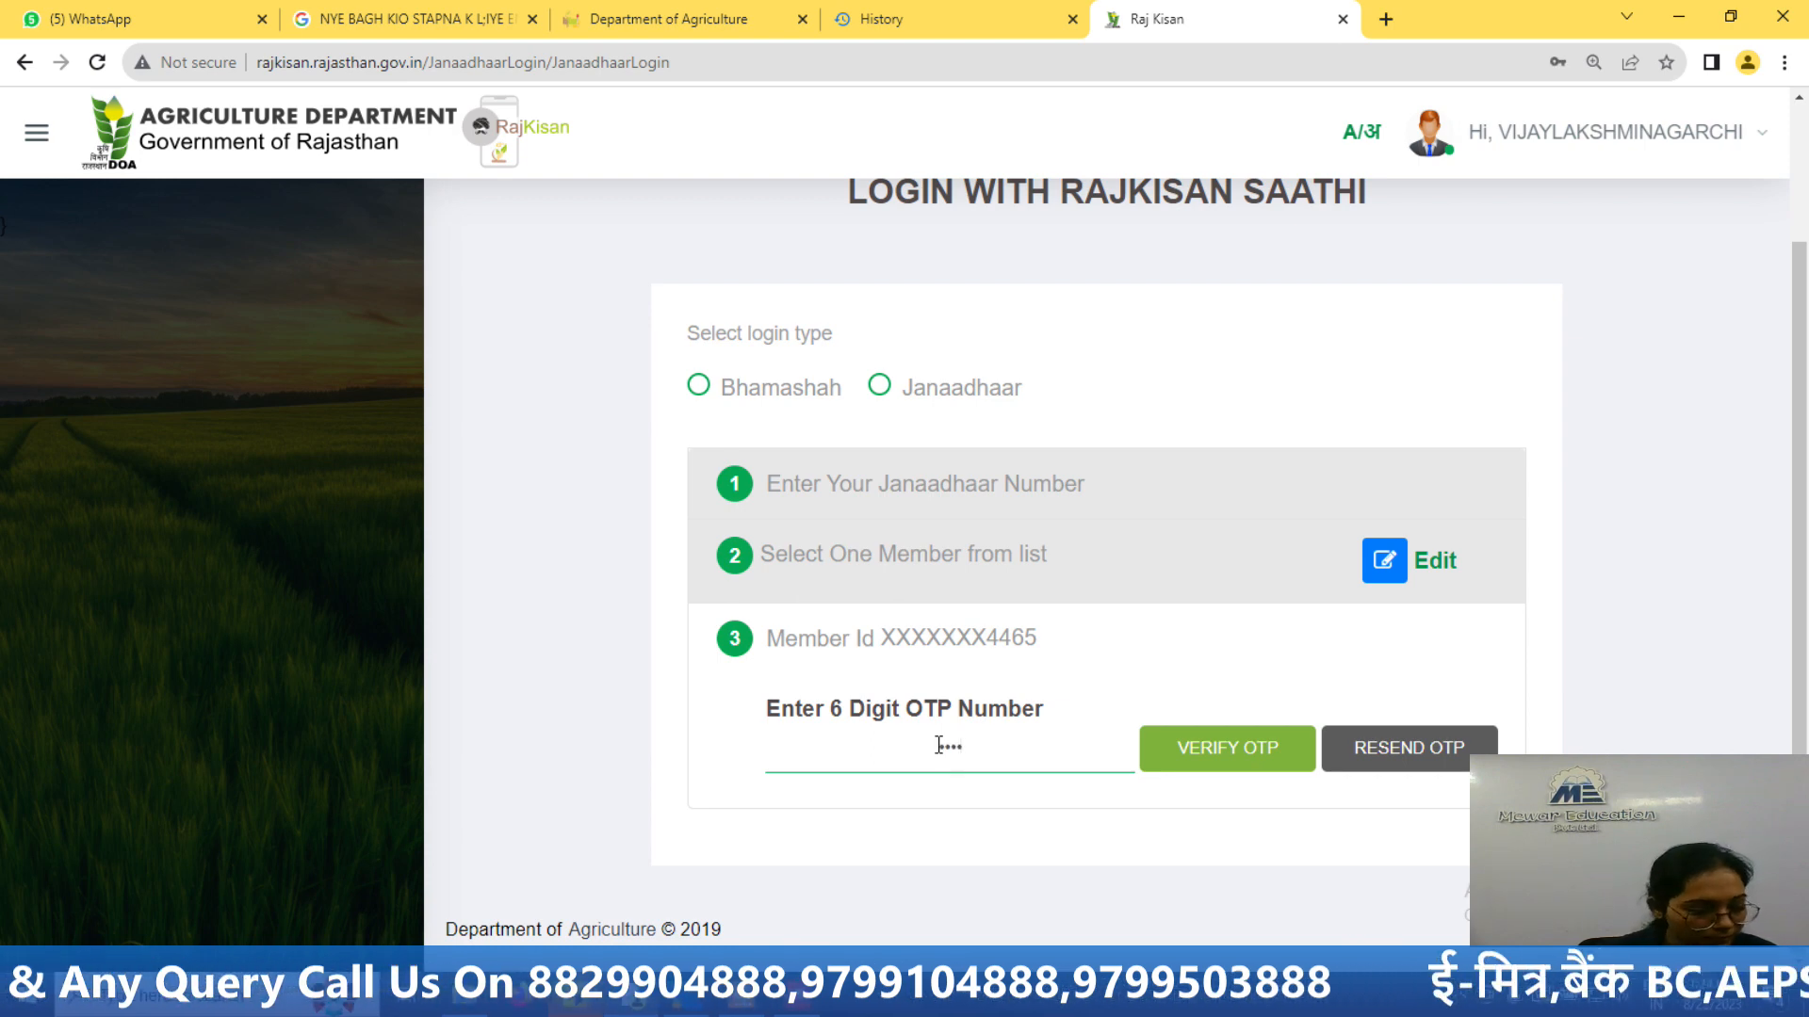
type("••")
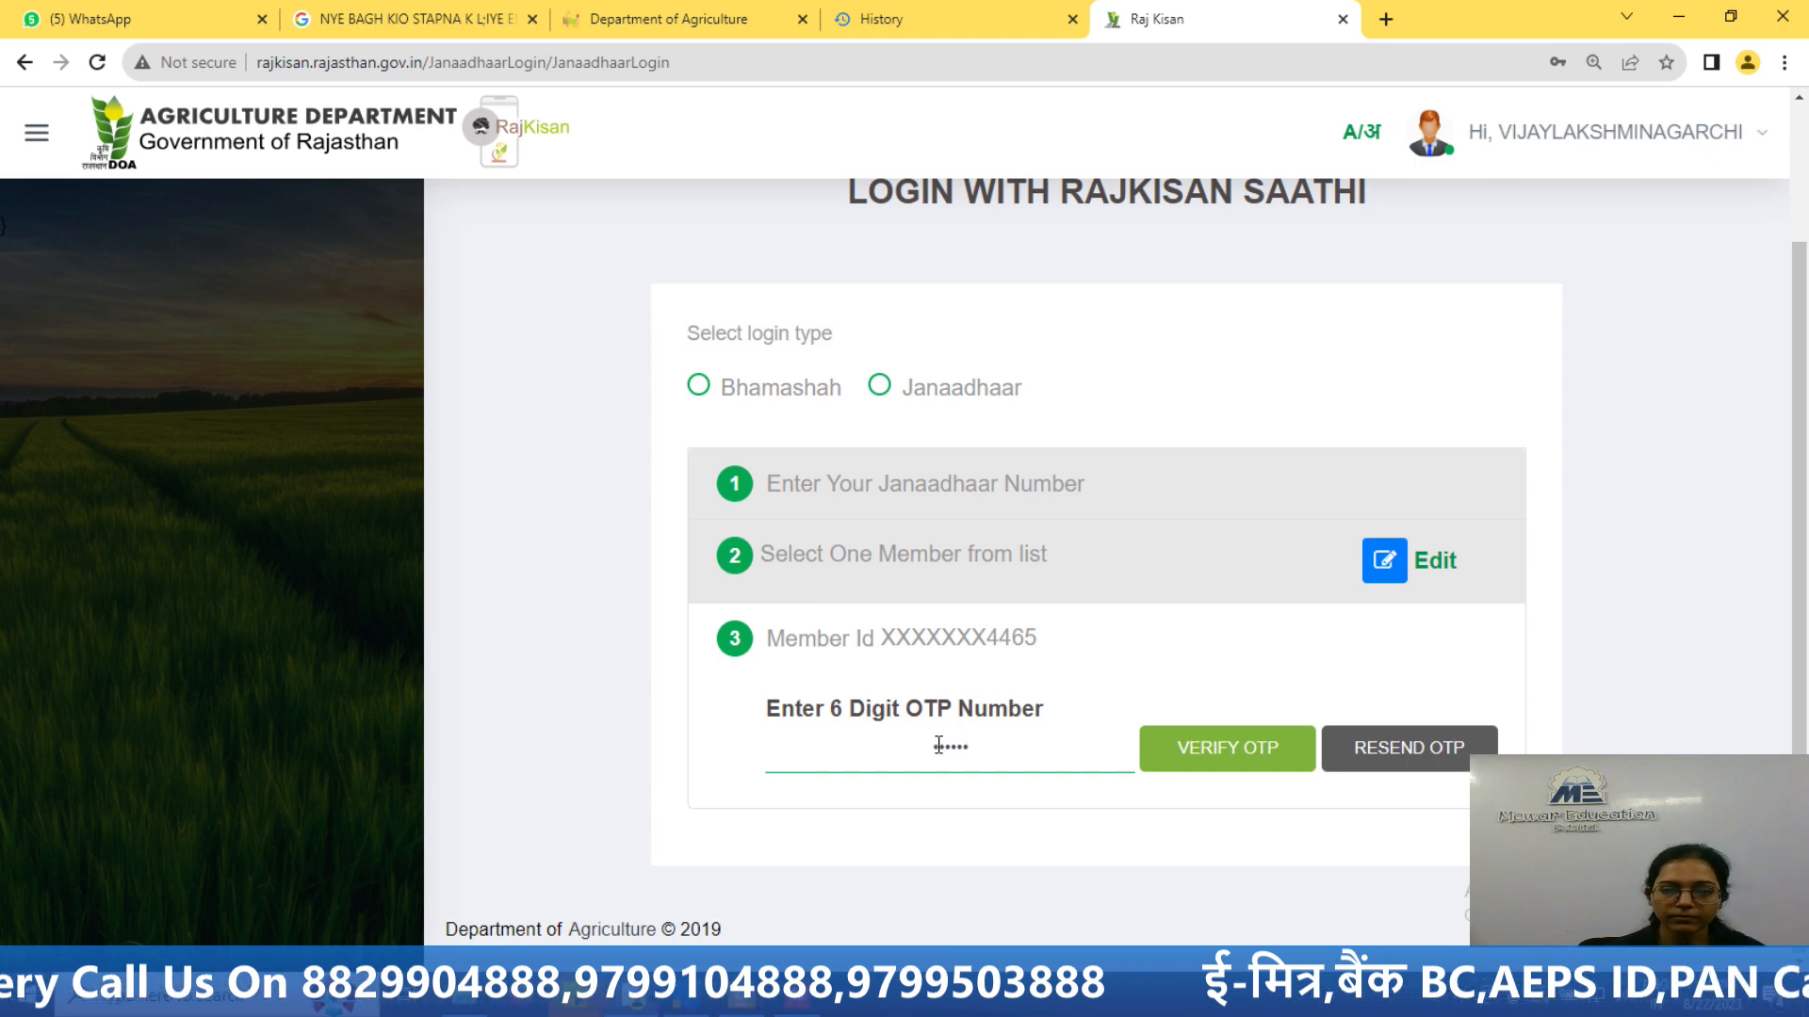
left_click(1215, 753)
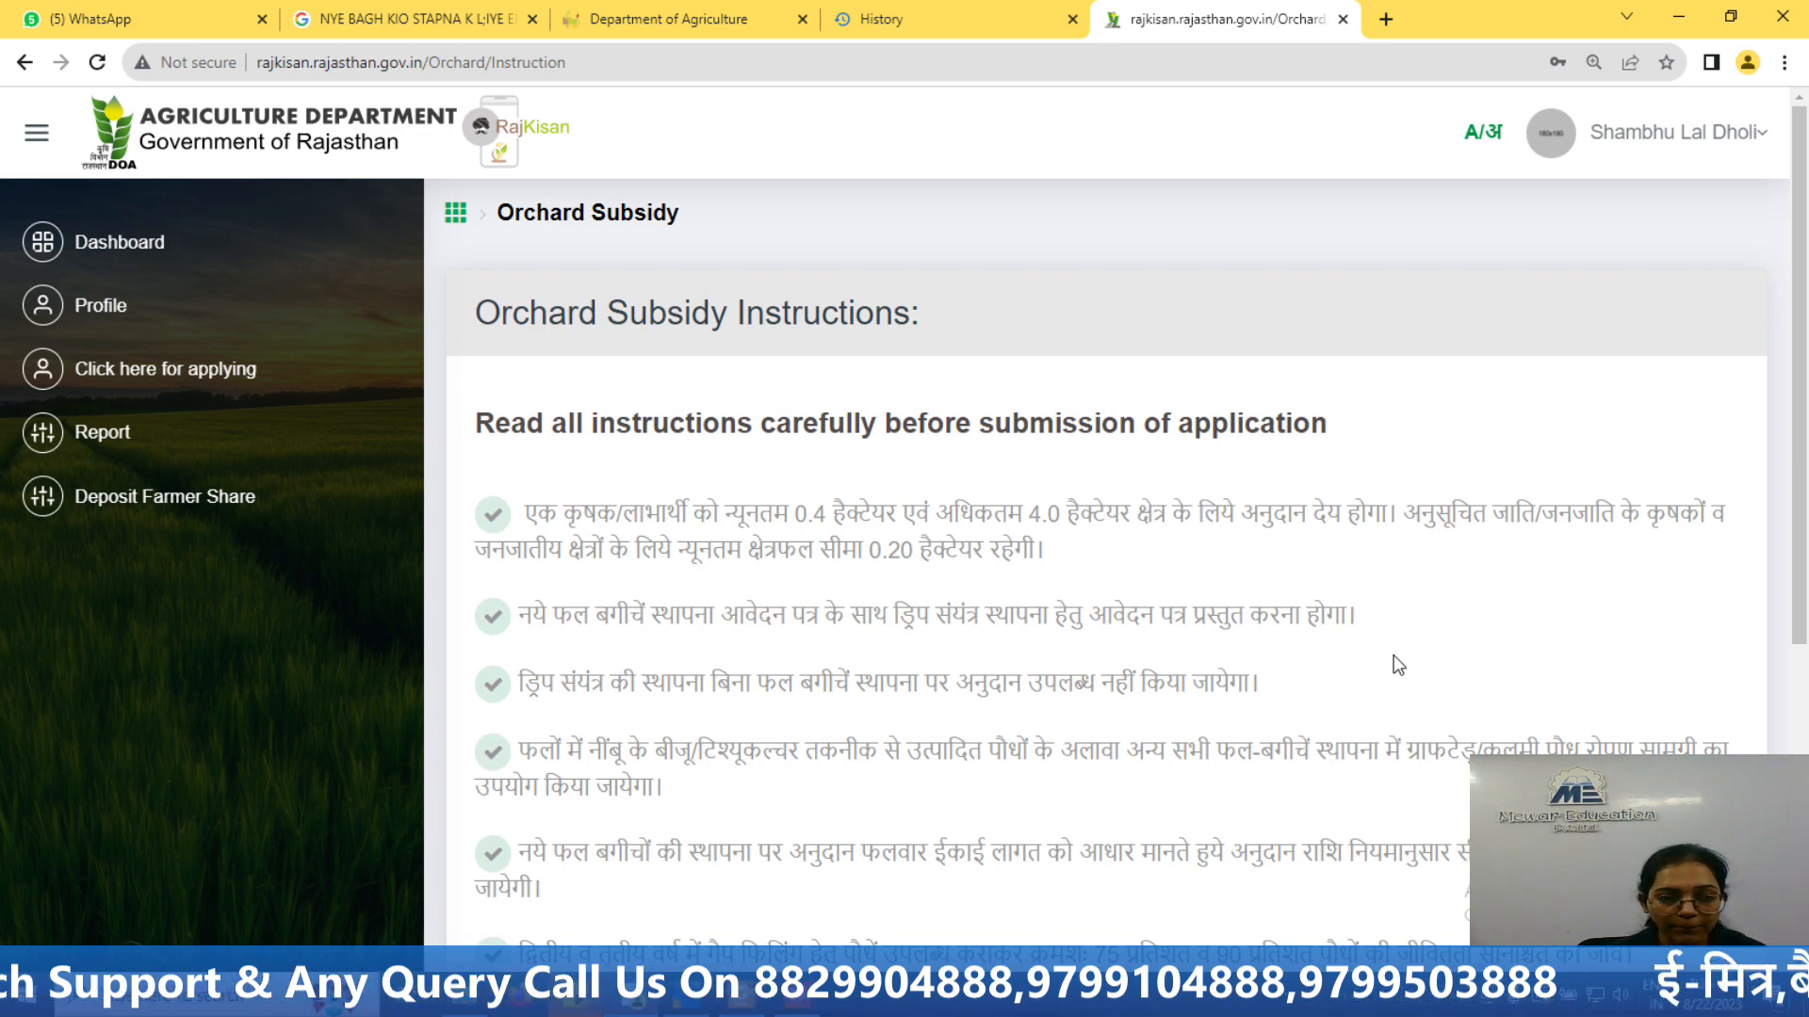
Step: Read the Orchard Subsidy instructions, mark them as read, and continue to the registration form
scroll(1398, 665, "down", 3)
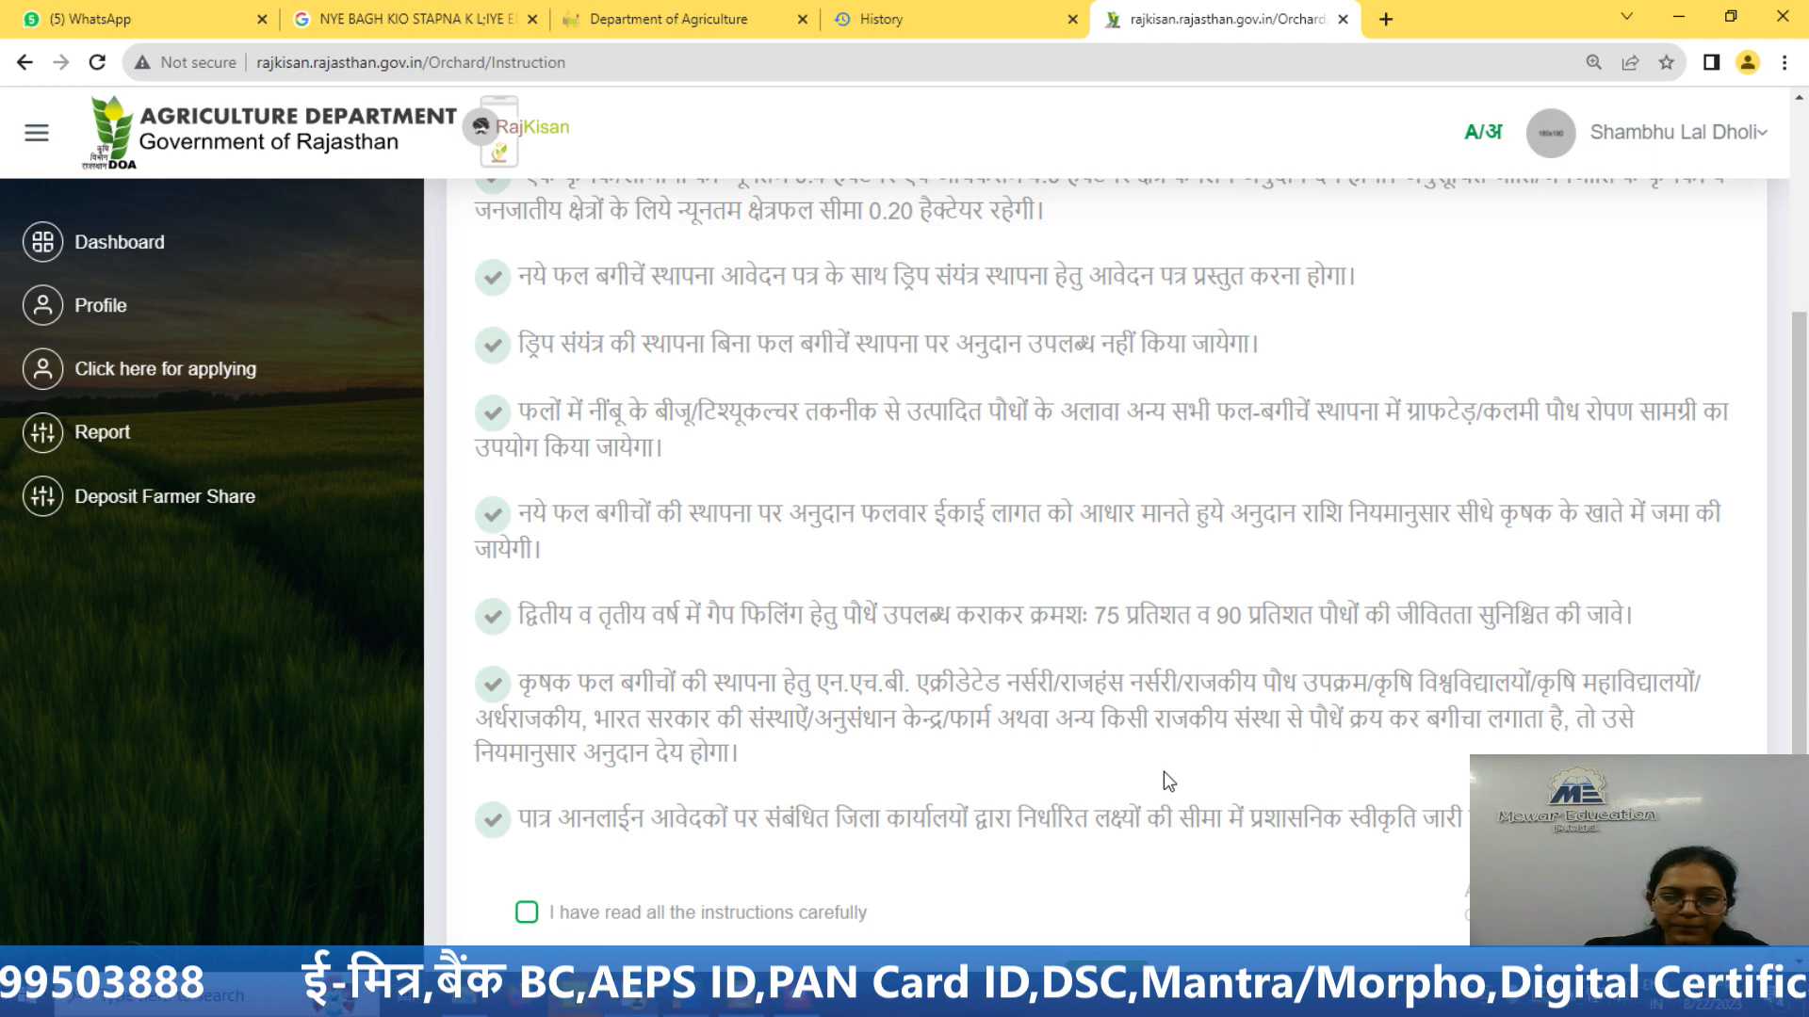
left_click(527, 913)
scroll(693, 853, "down", 2)
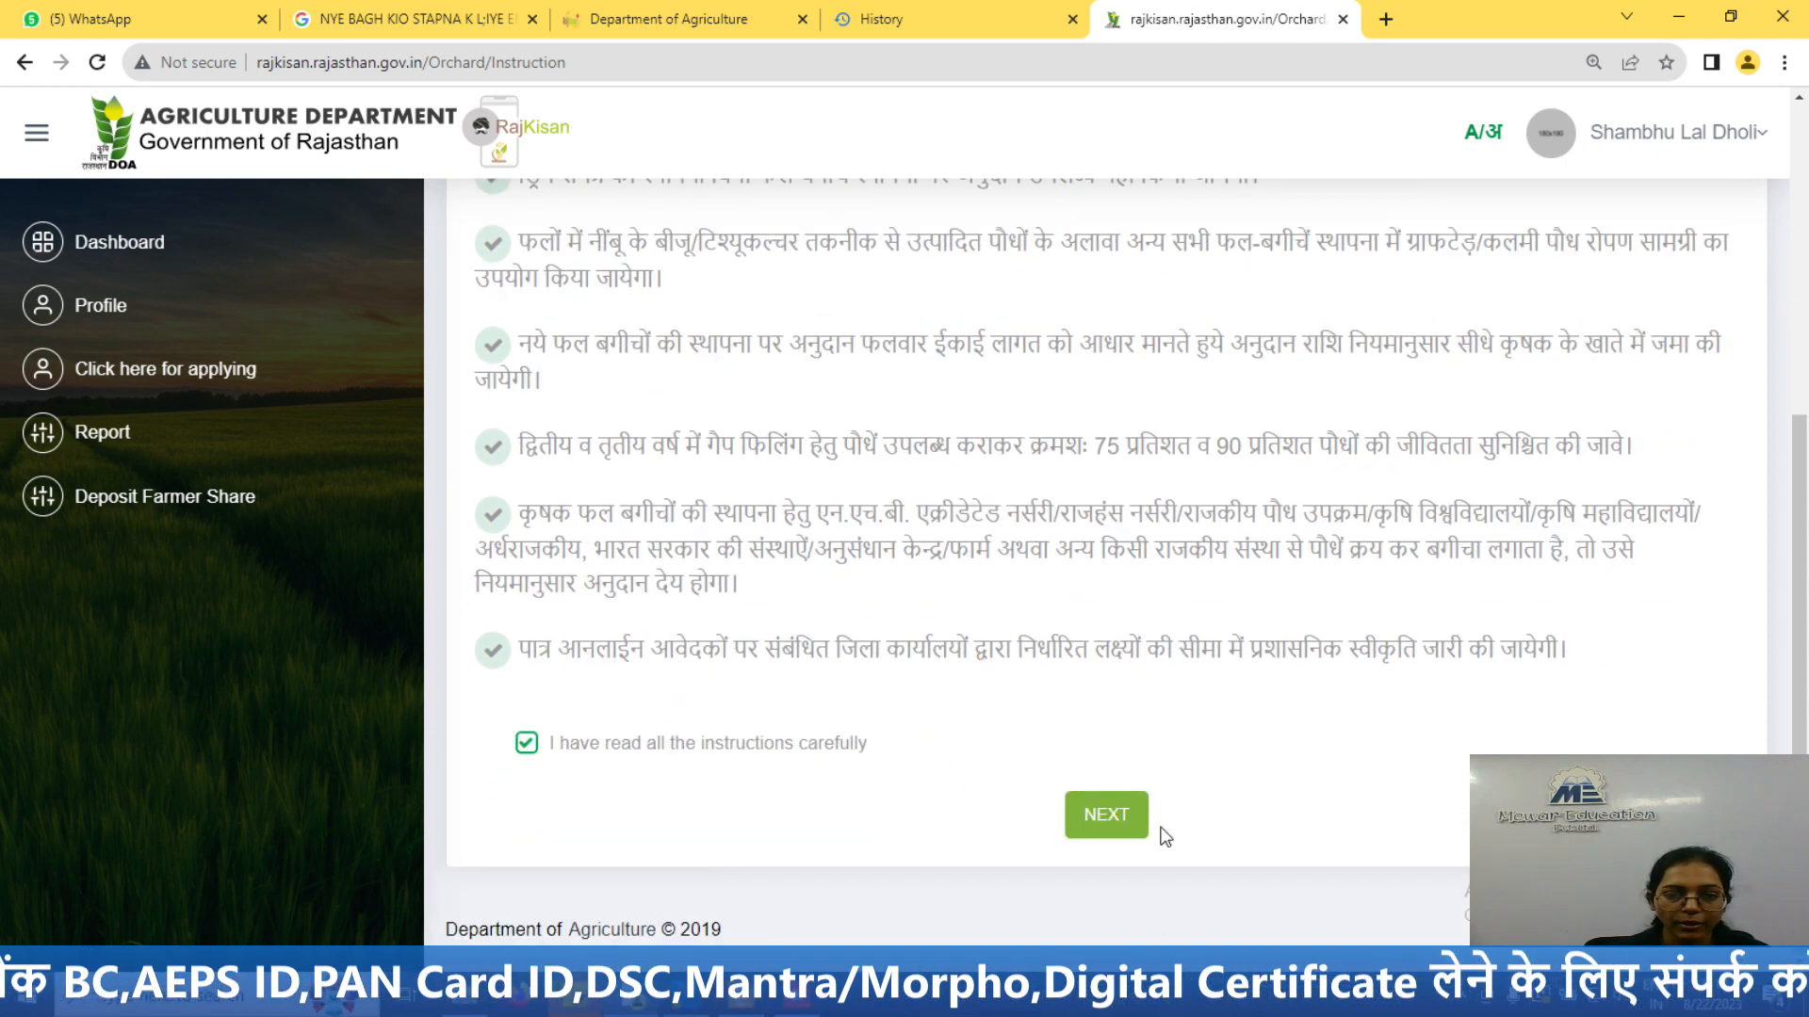
left_click(1119, 816)
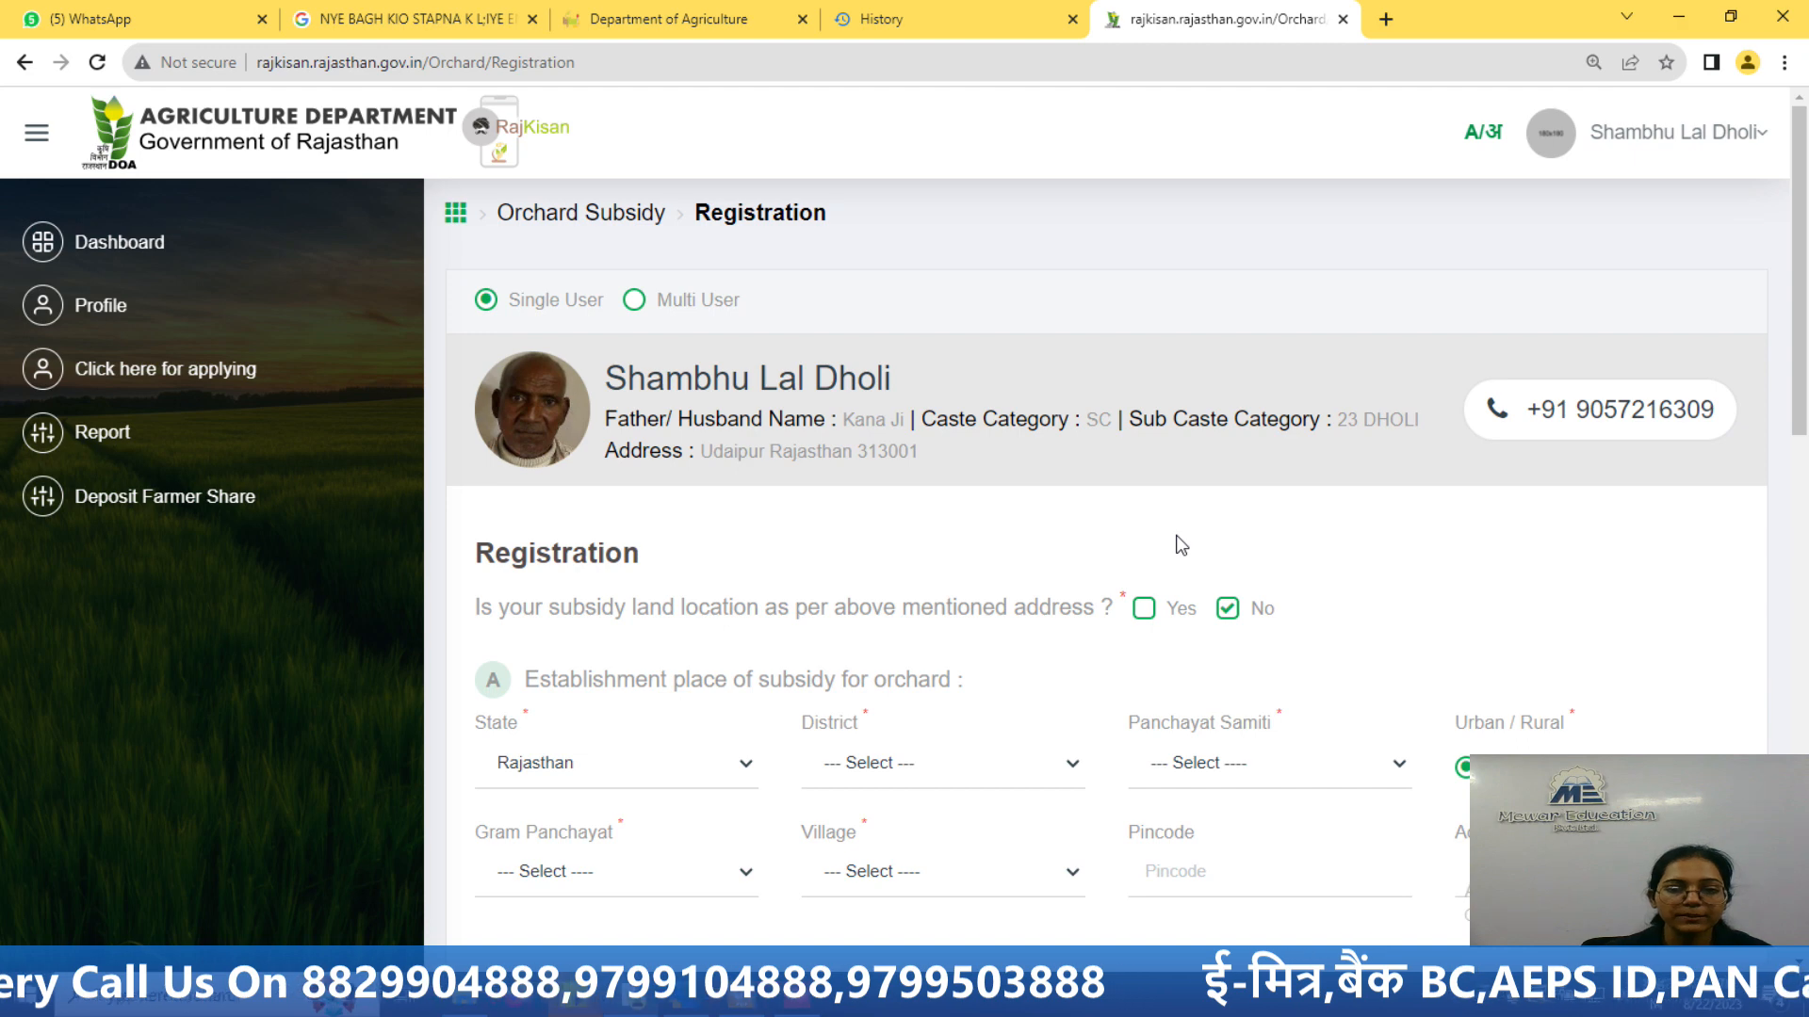
Step: Review the orchard registration form from the land location to the document uploads and accept all three declarations
scroll(1181, 546, "down", 3)
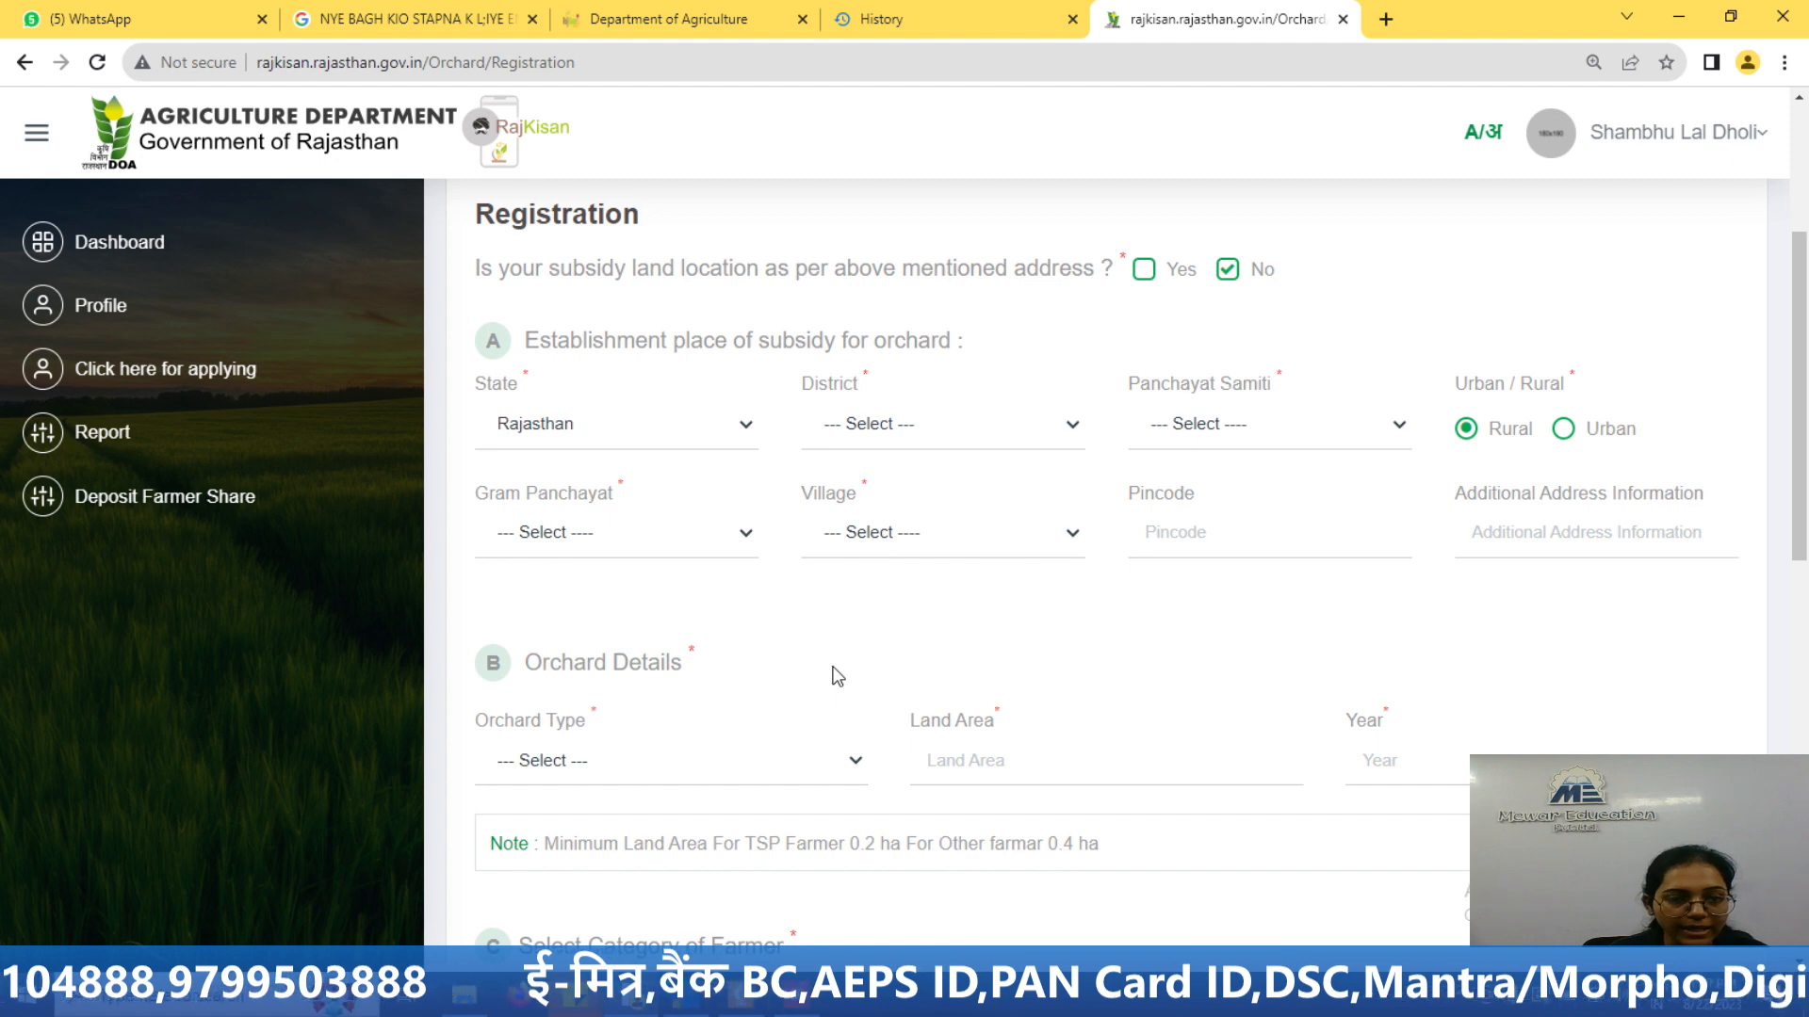
left_click(557, 765)
left_click(557, 778)
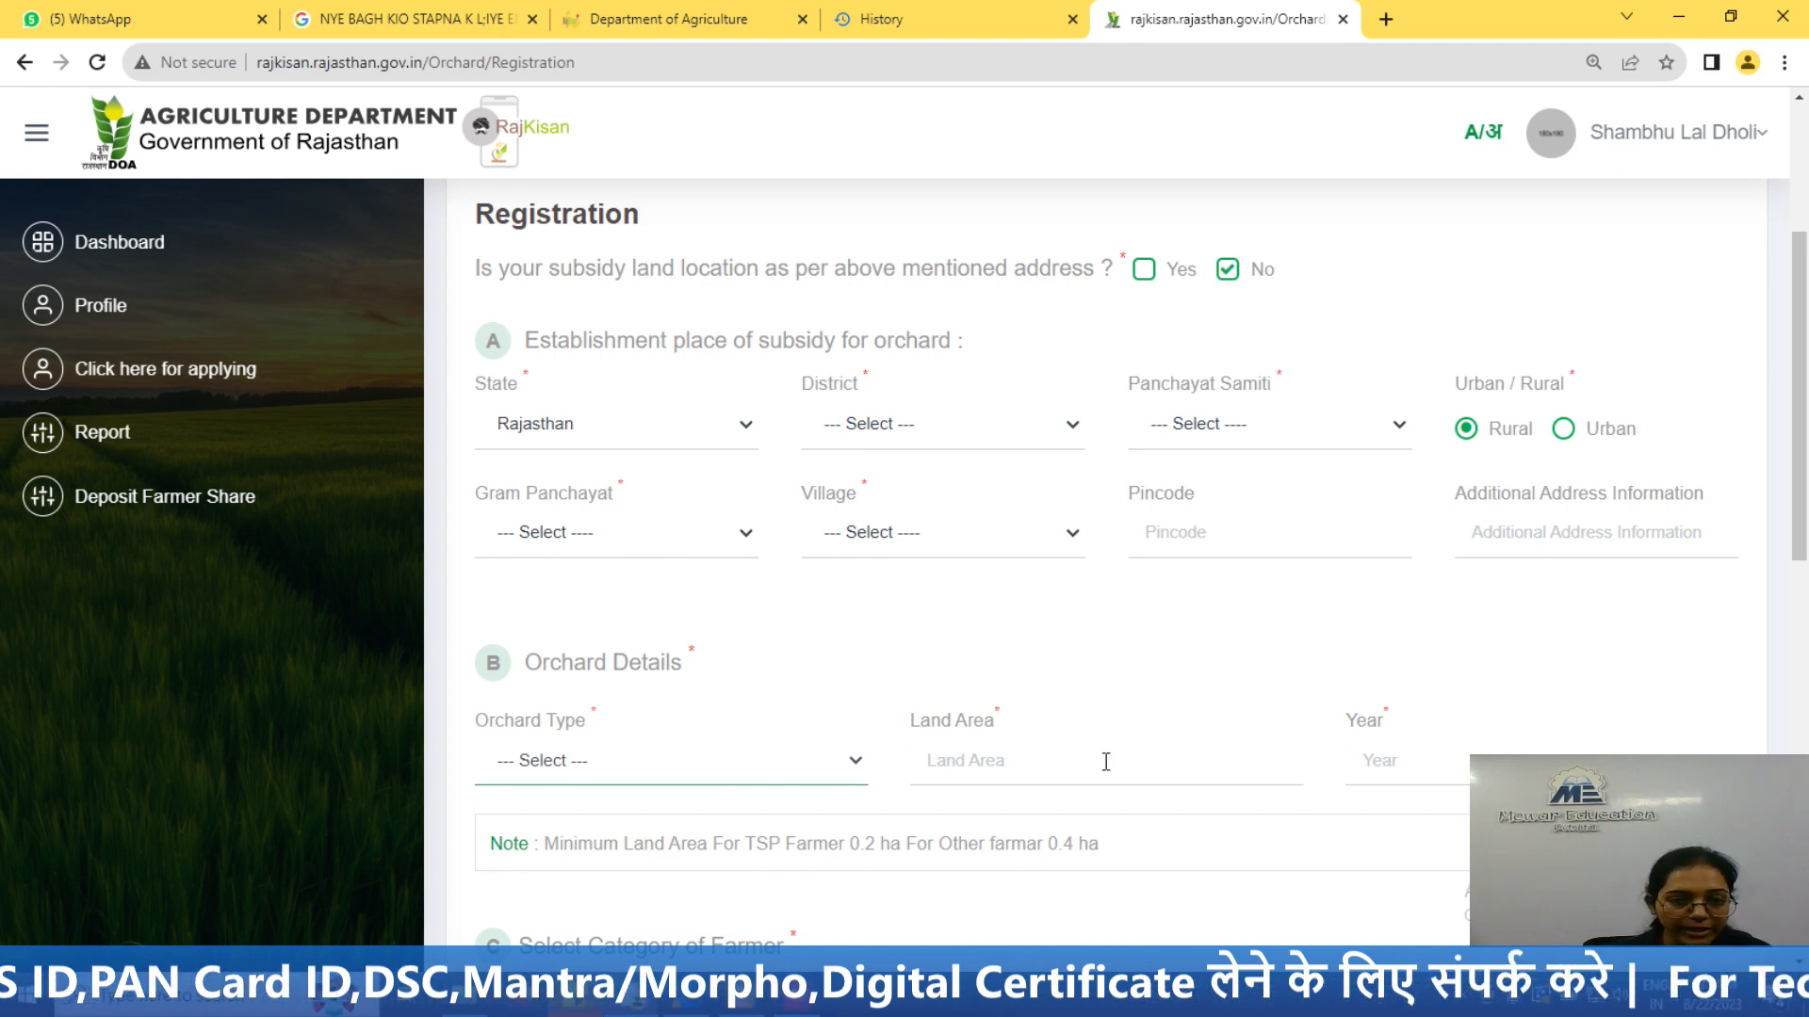
scroll(1106, 761, "down", 3)
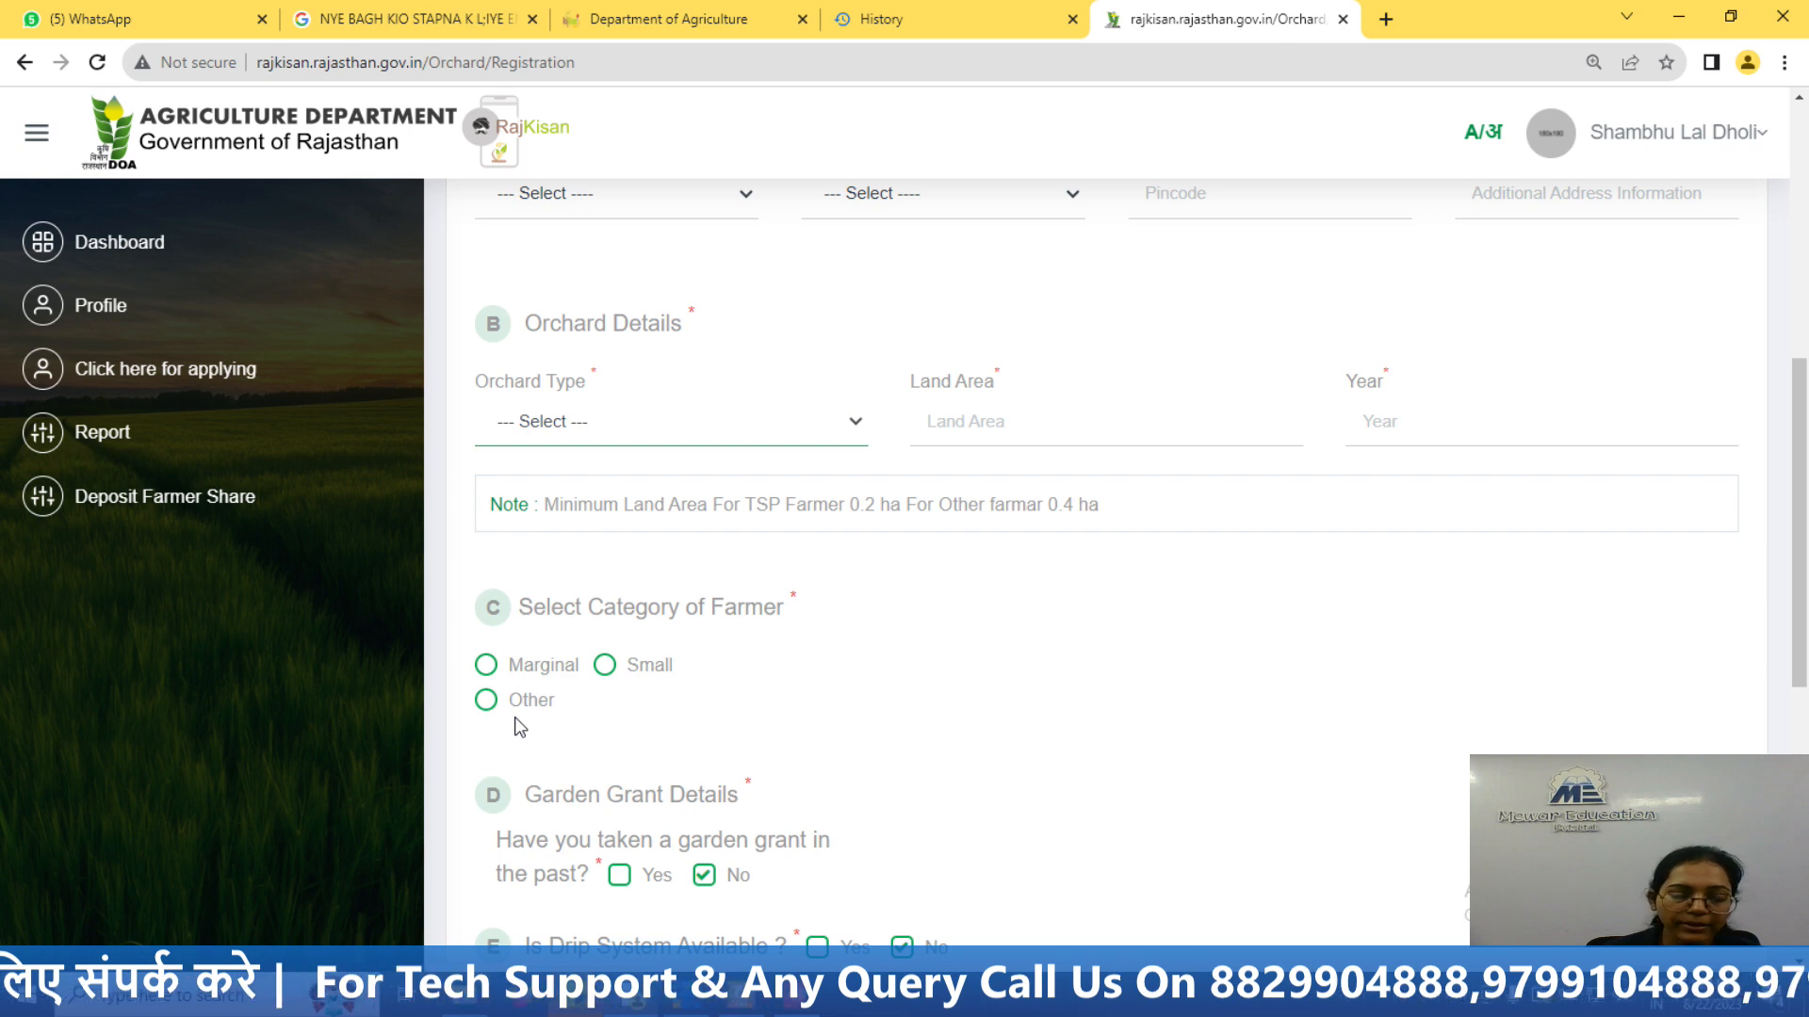
scroll(868, 715, "down", 3)
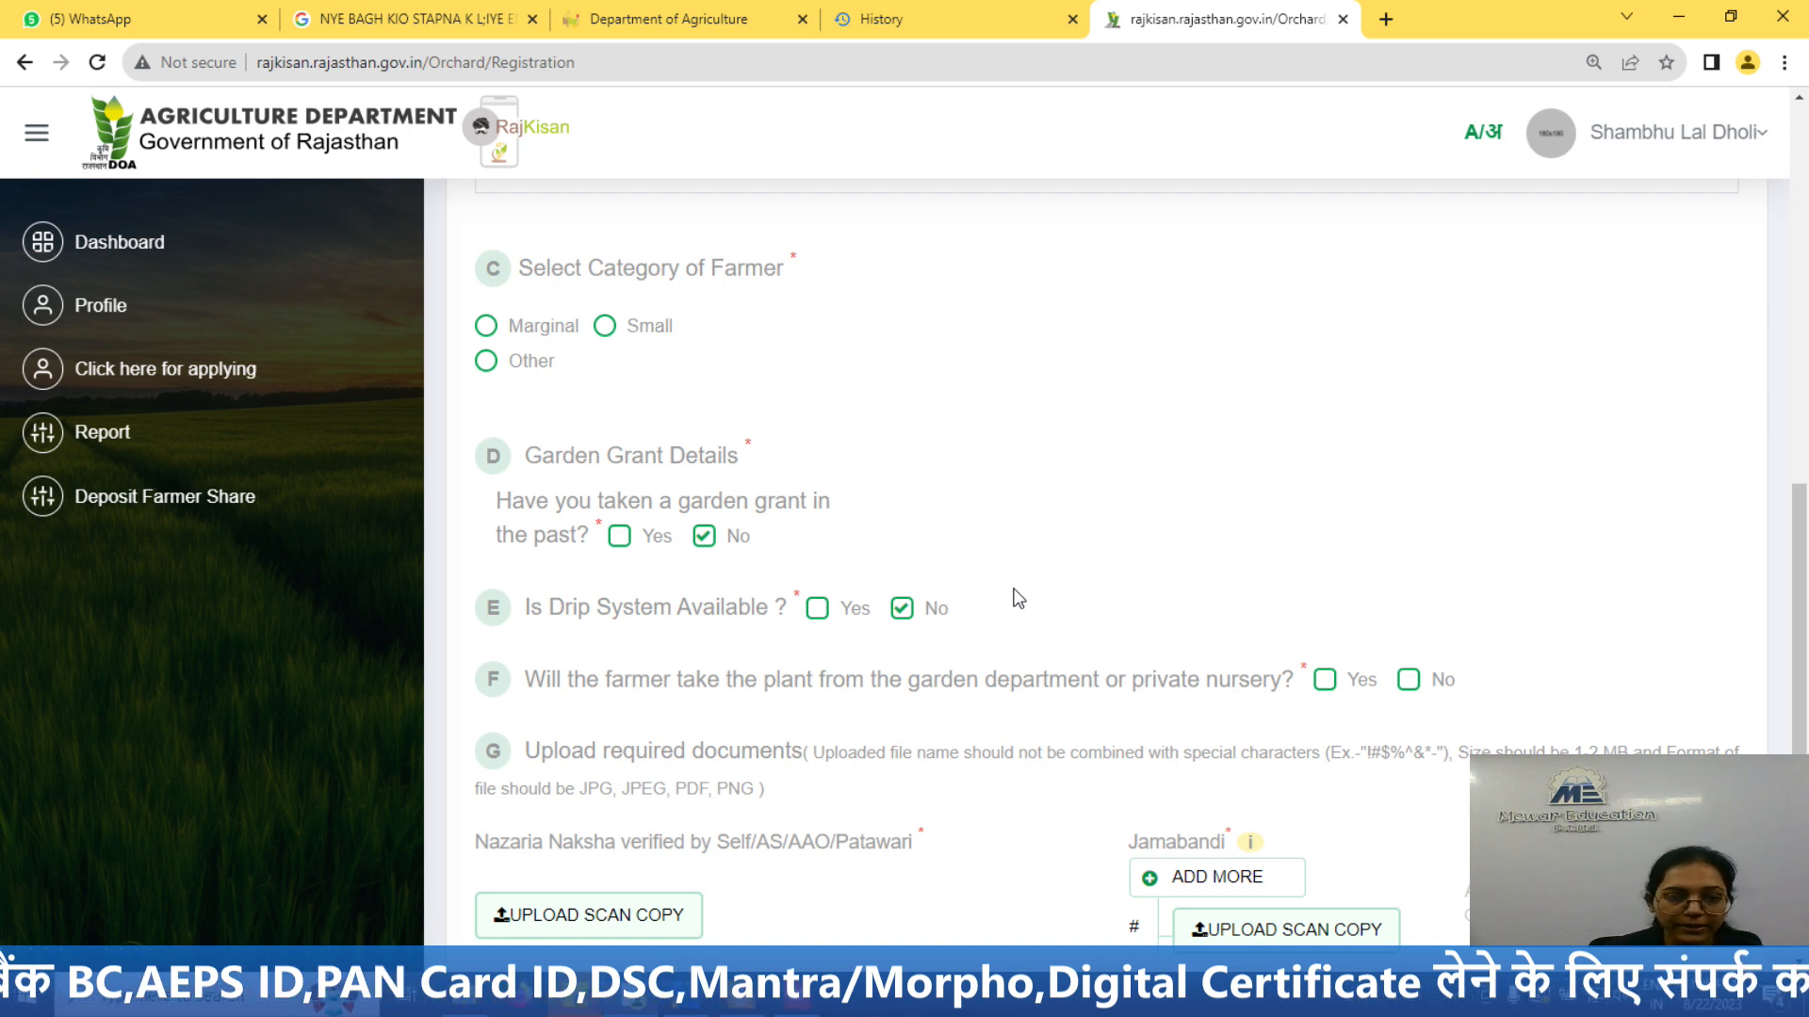
scroll(1362, 687, "down", 3)
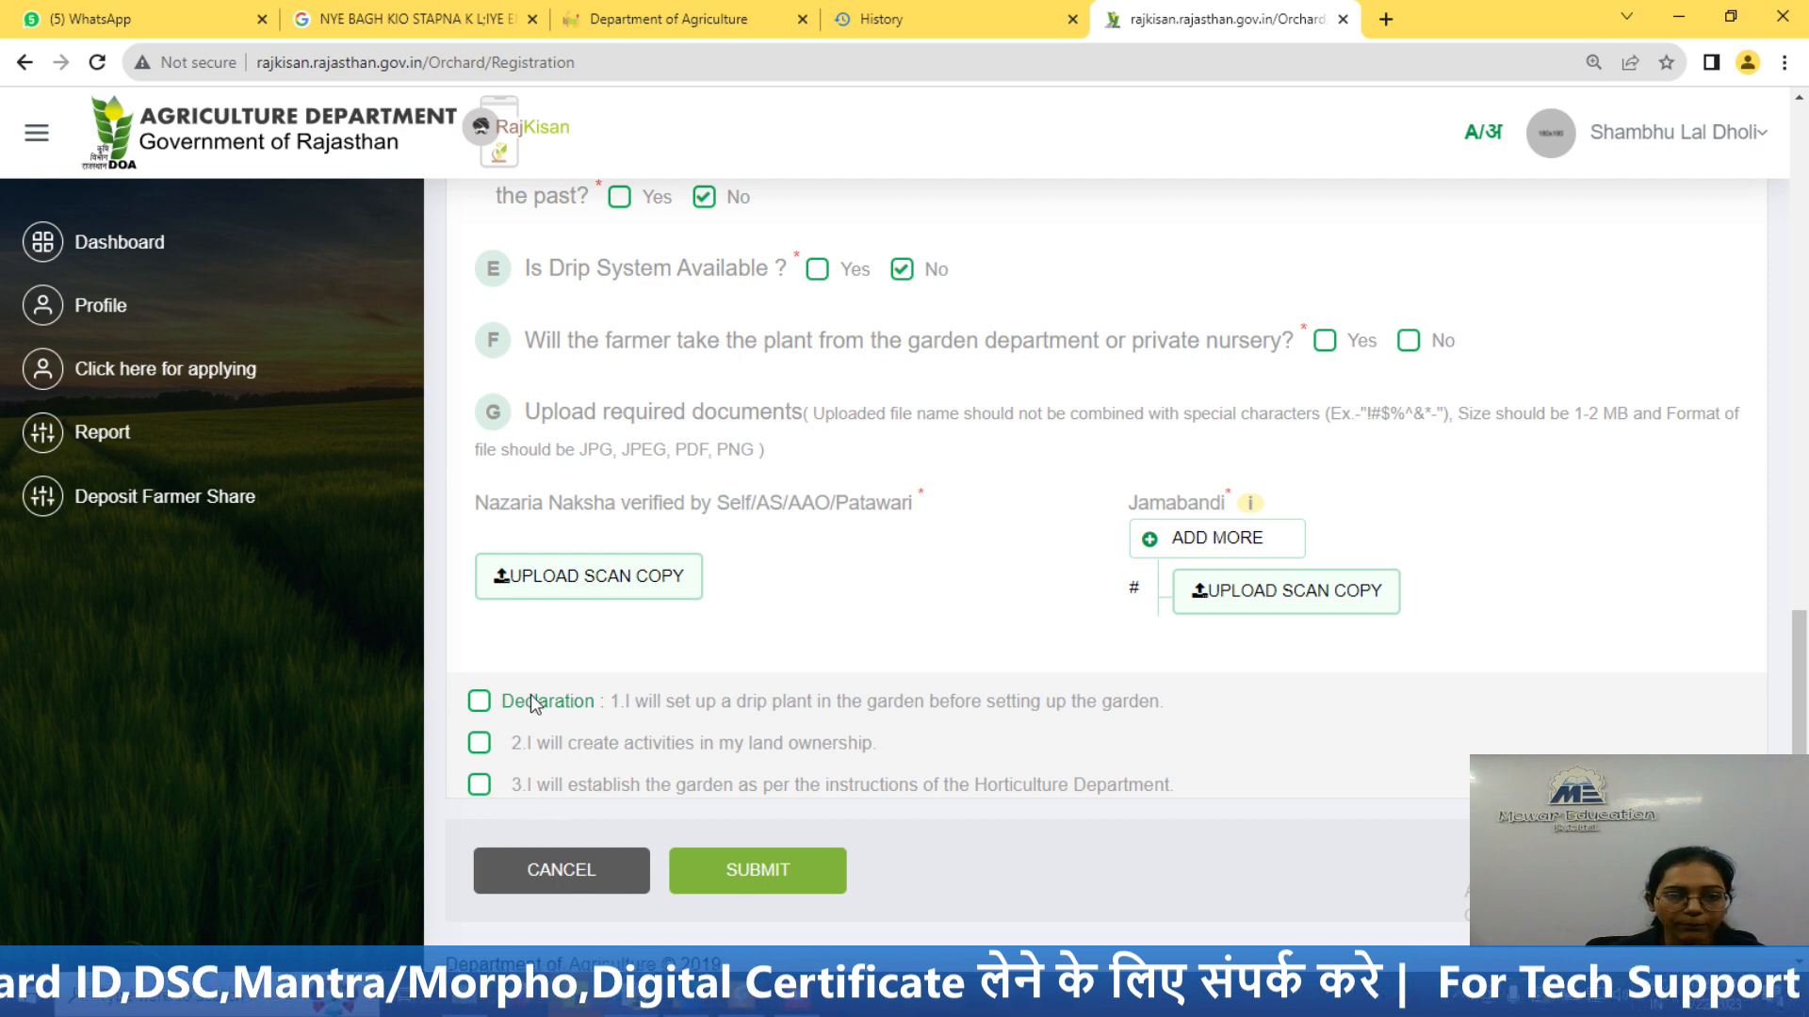
left_click(480, 702)
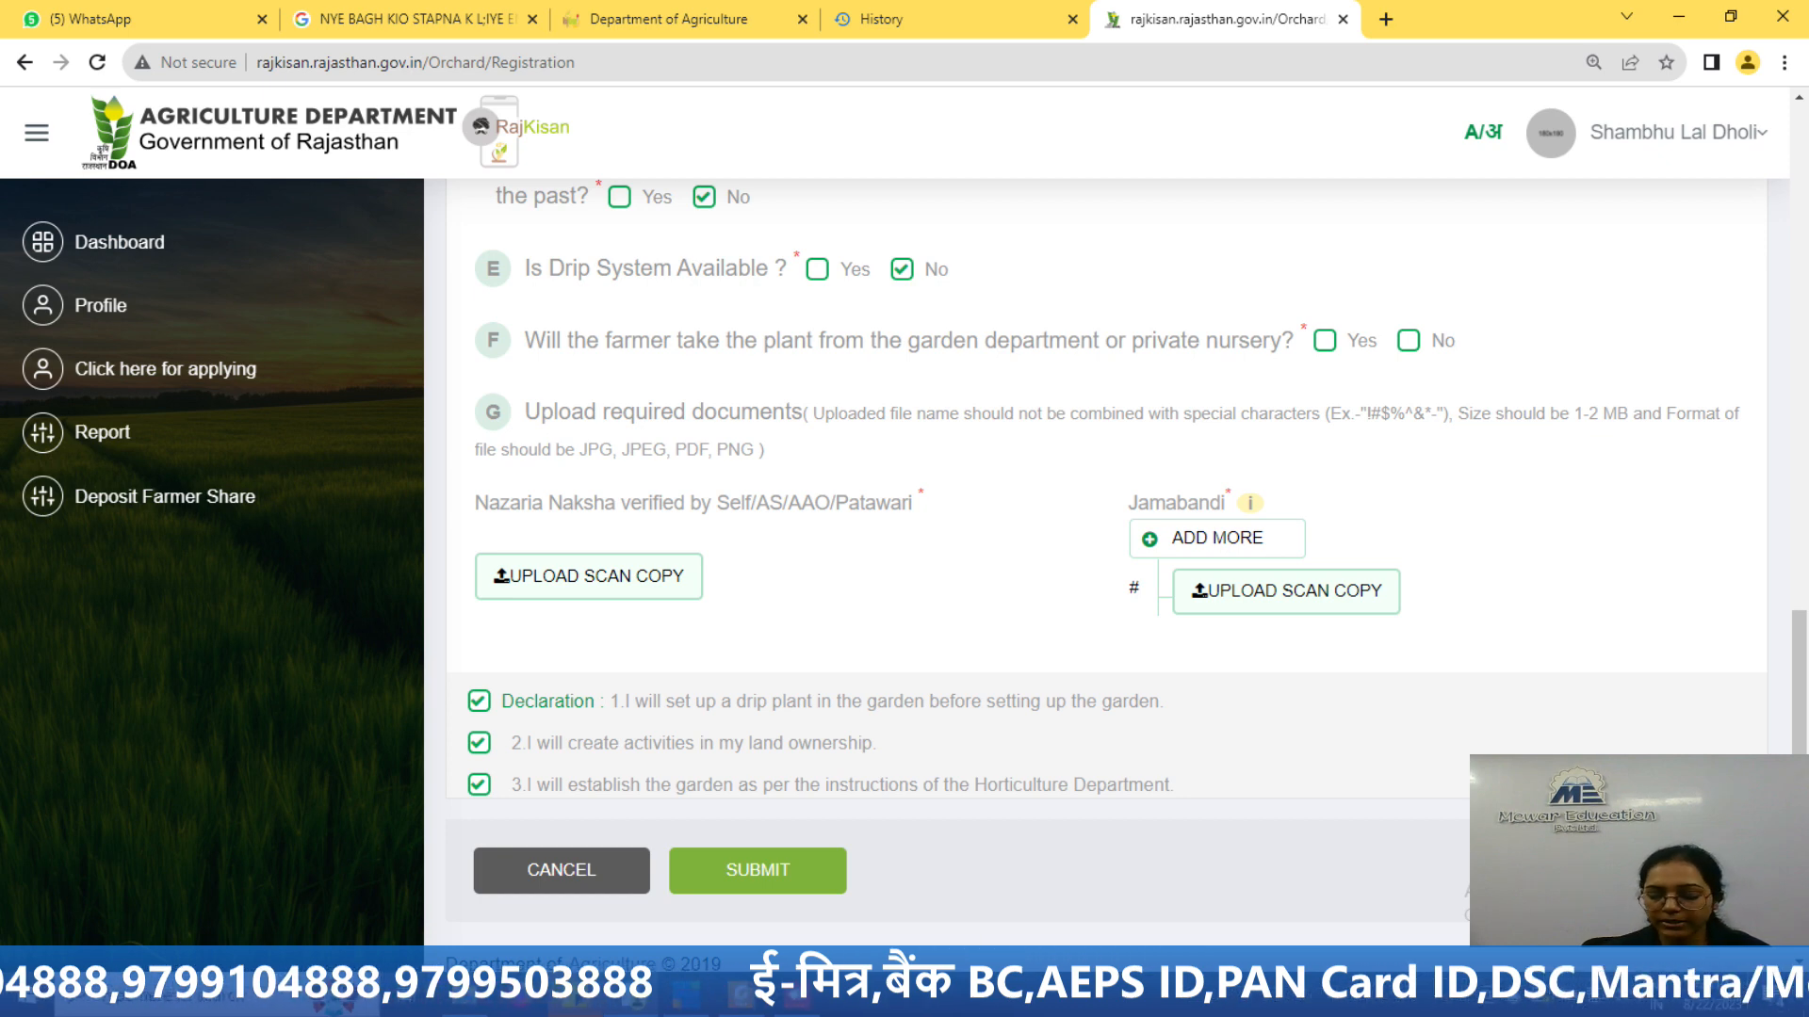
Step: Leave the registration form and open the report of the farmer's applications
scroll(1102, 566, "up", 3)
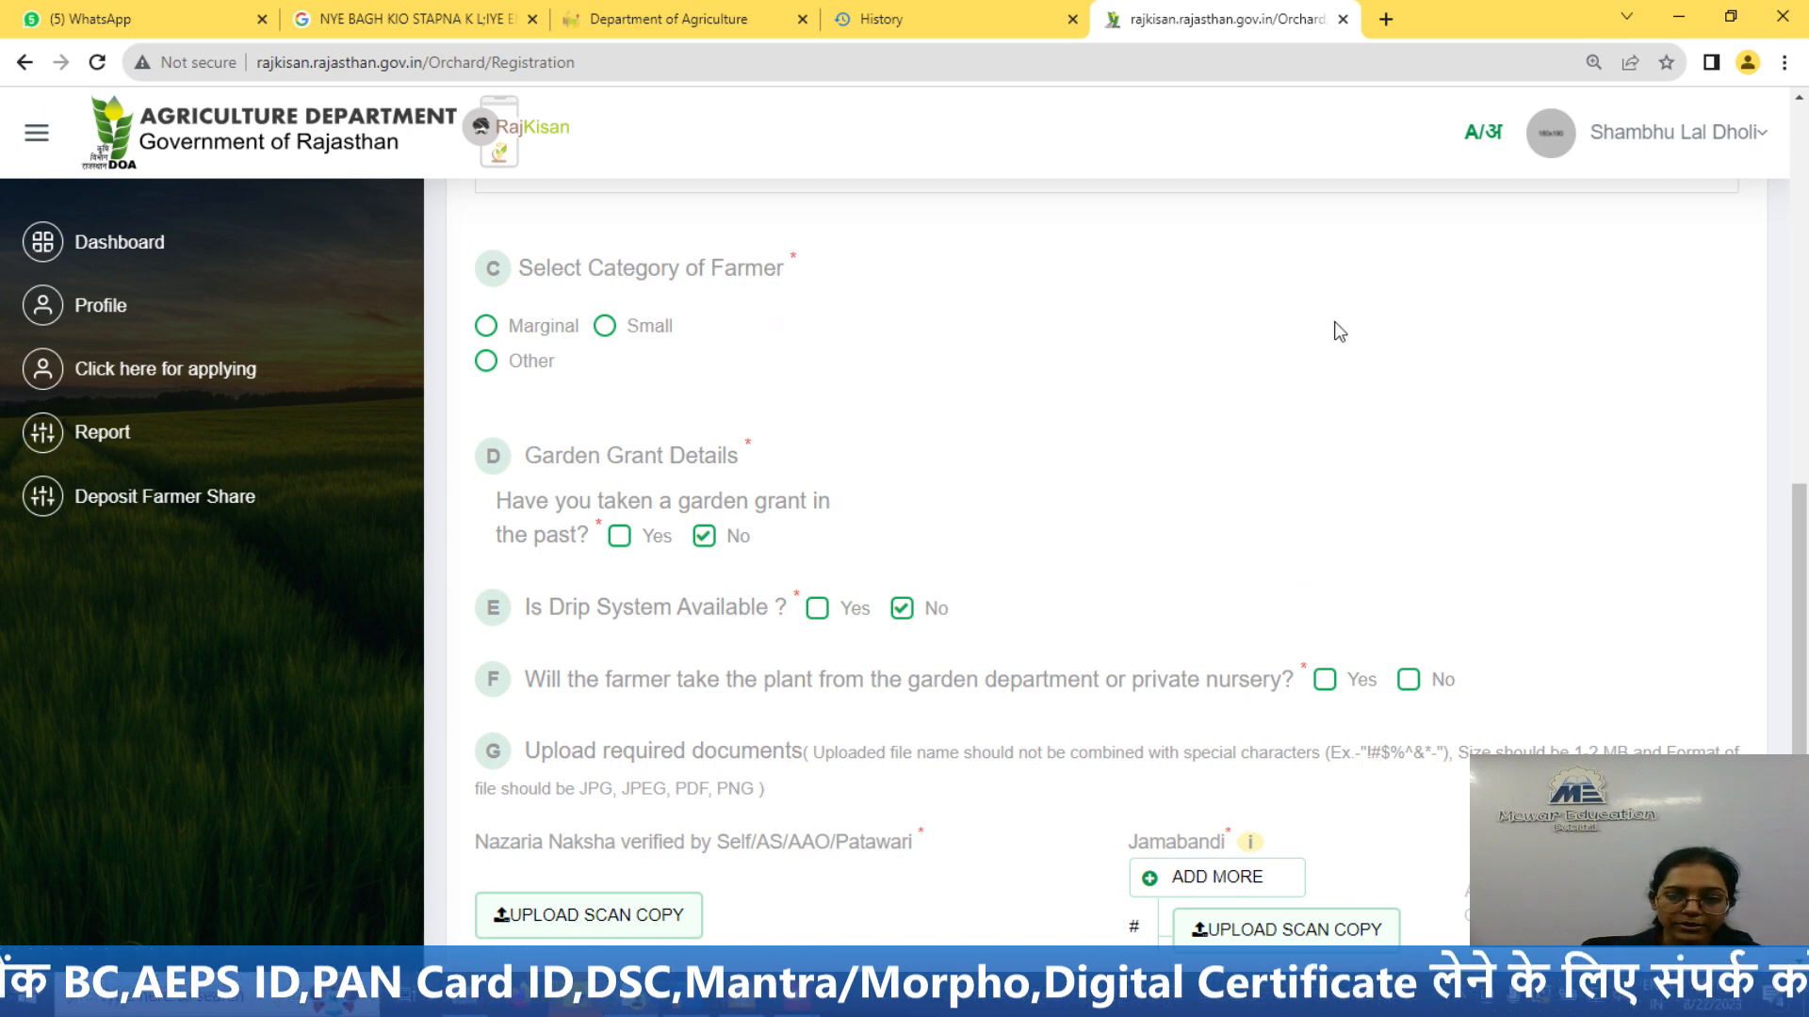
left_click(118, 435)
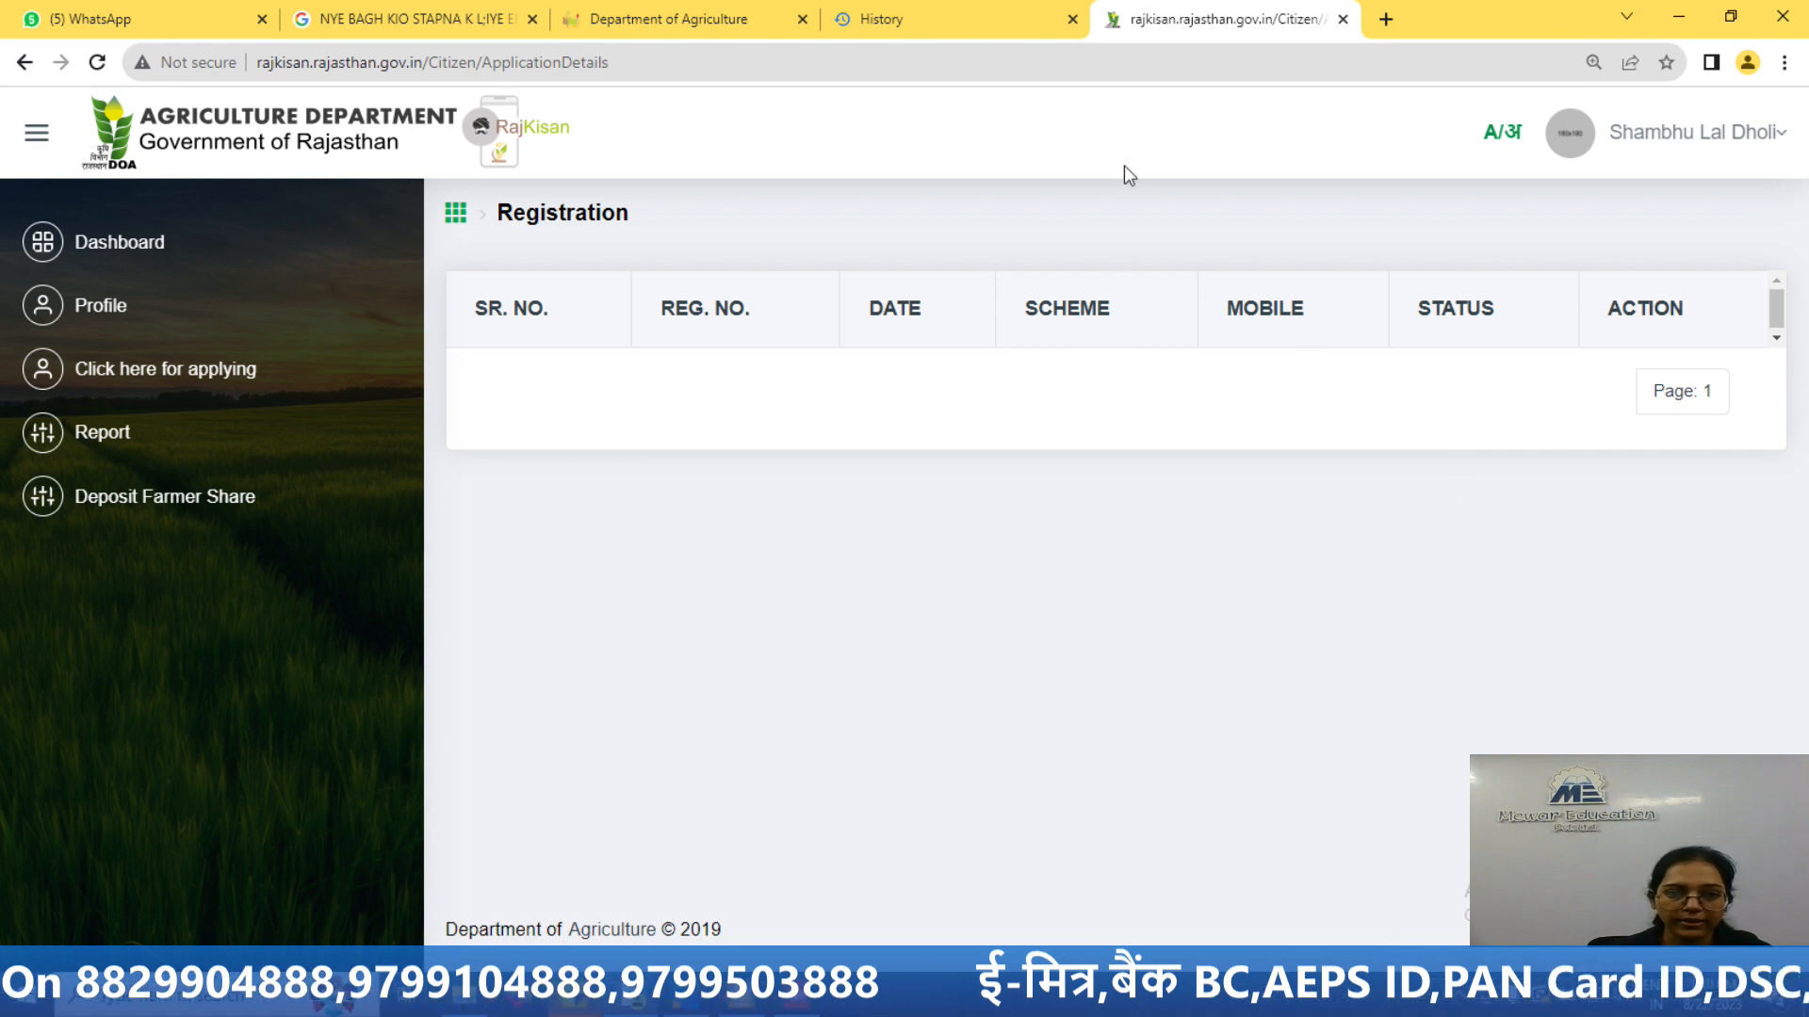
Step: Switch to Foxit PDF Reader and look through the new fruit and garden brochure's remaining pages, ending in full-screen view
mouse_move(735, 999)
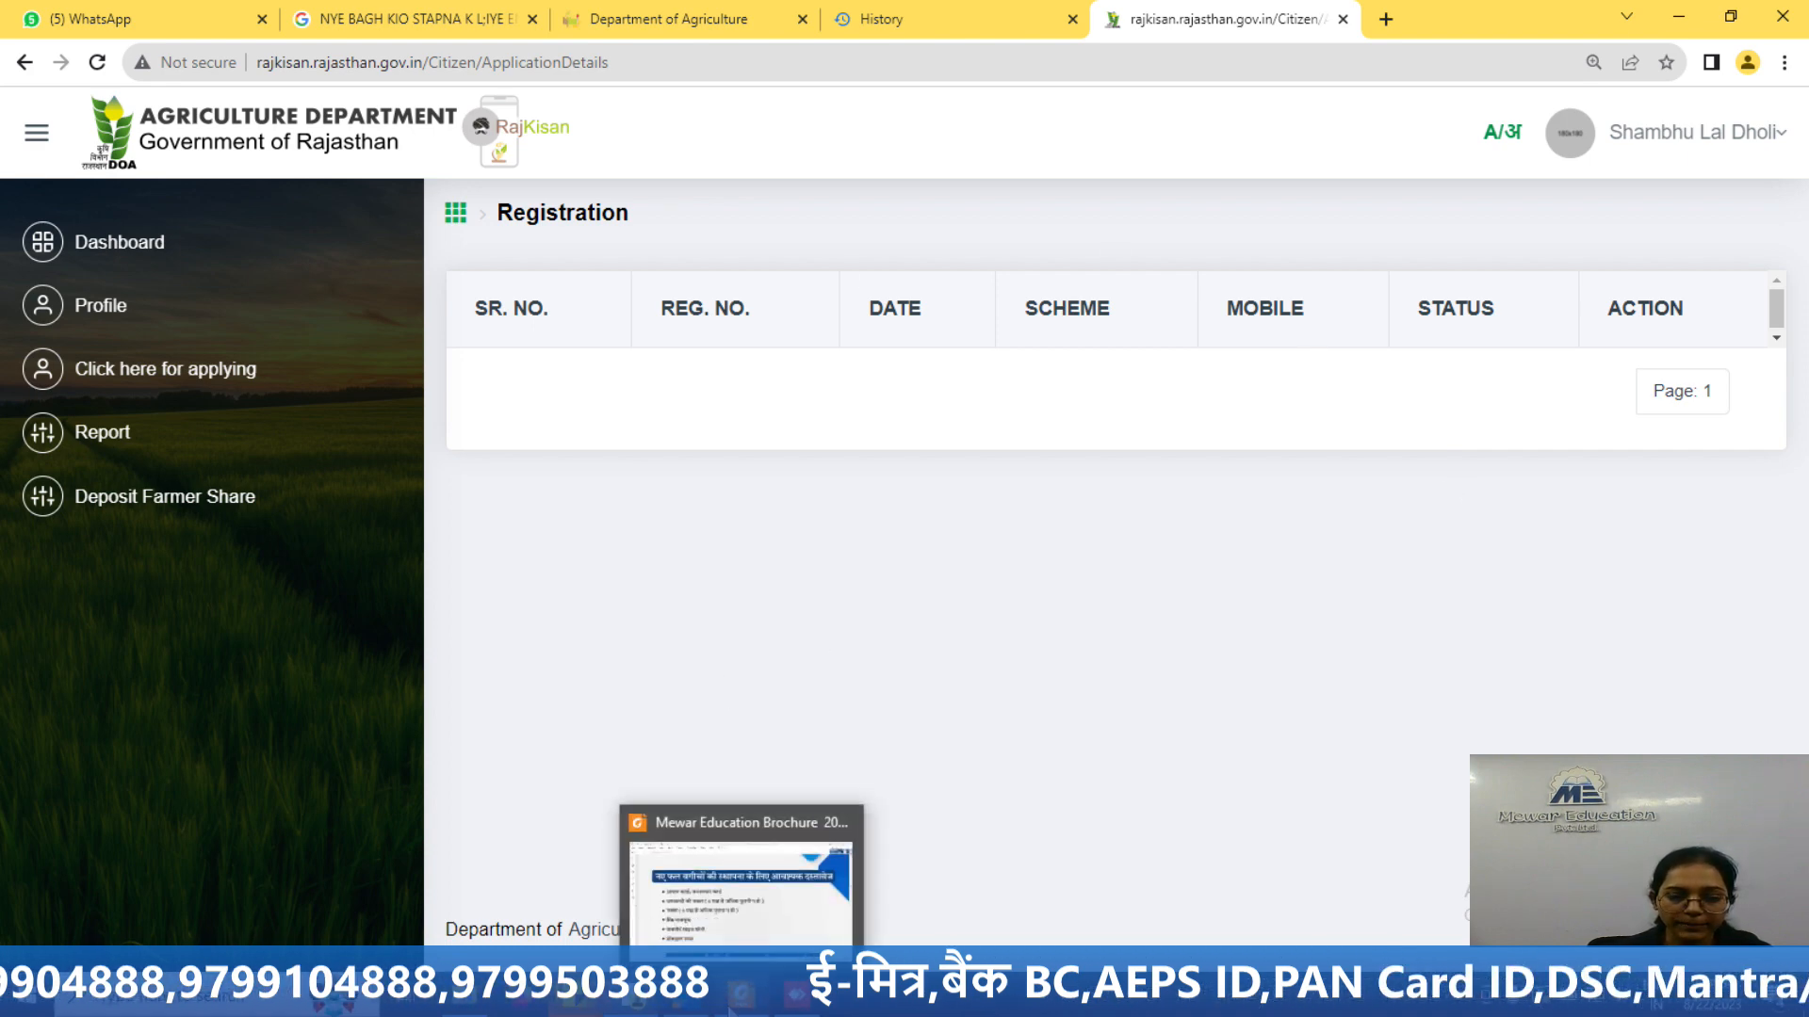
left_click(733, 904)
scroll(980, 747, "down", 15)
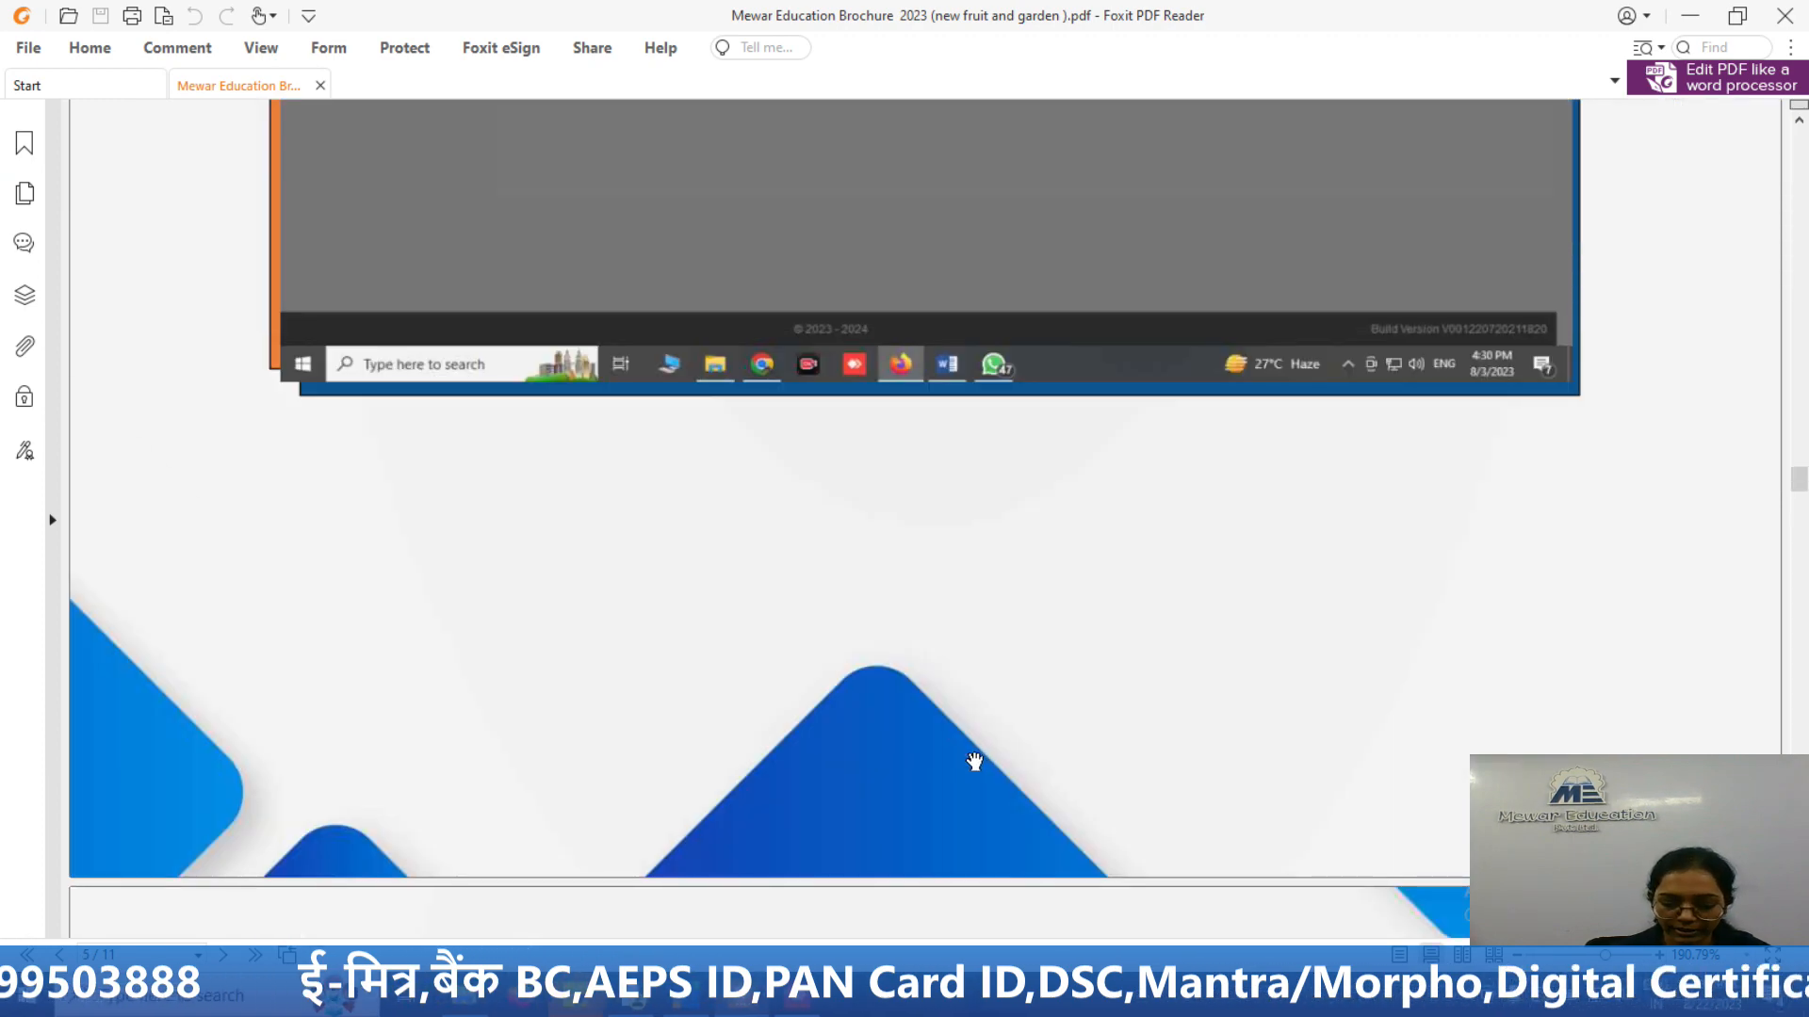
scroll(975, 761, "down", 15)
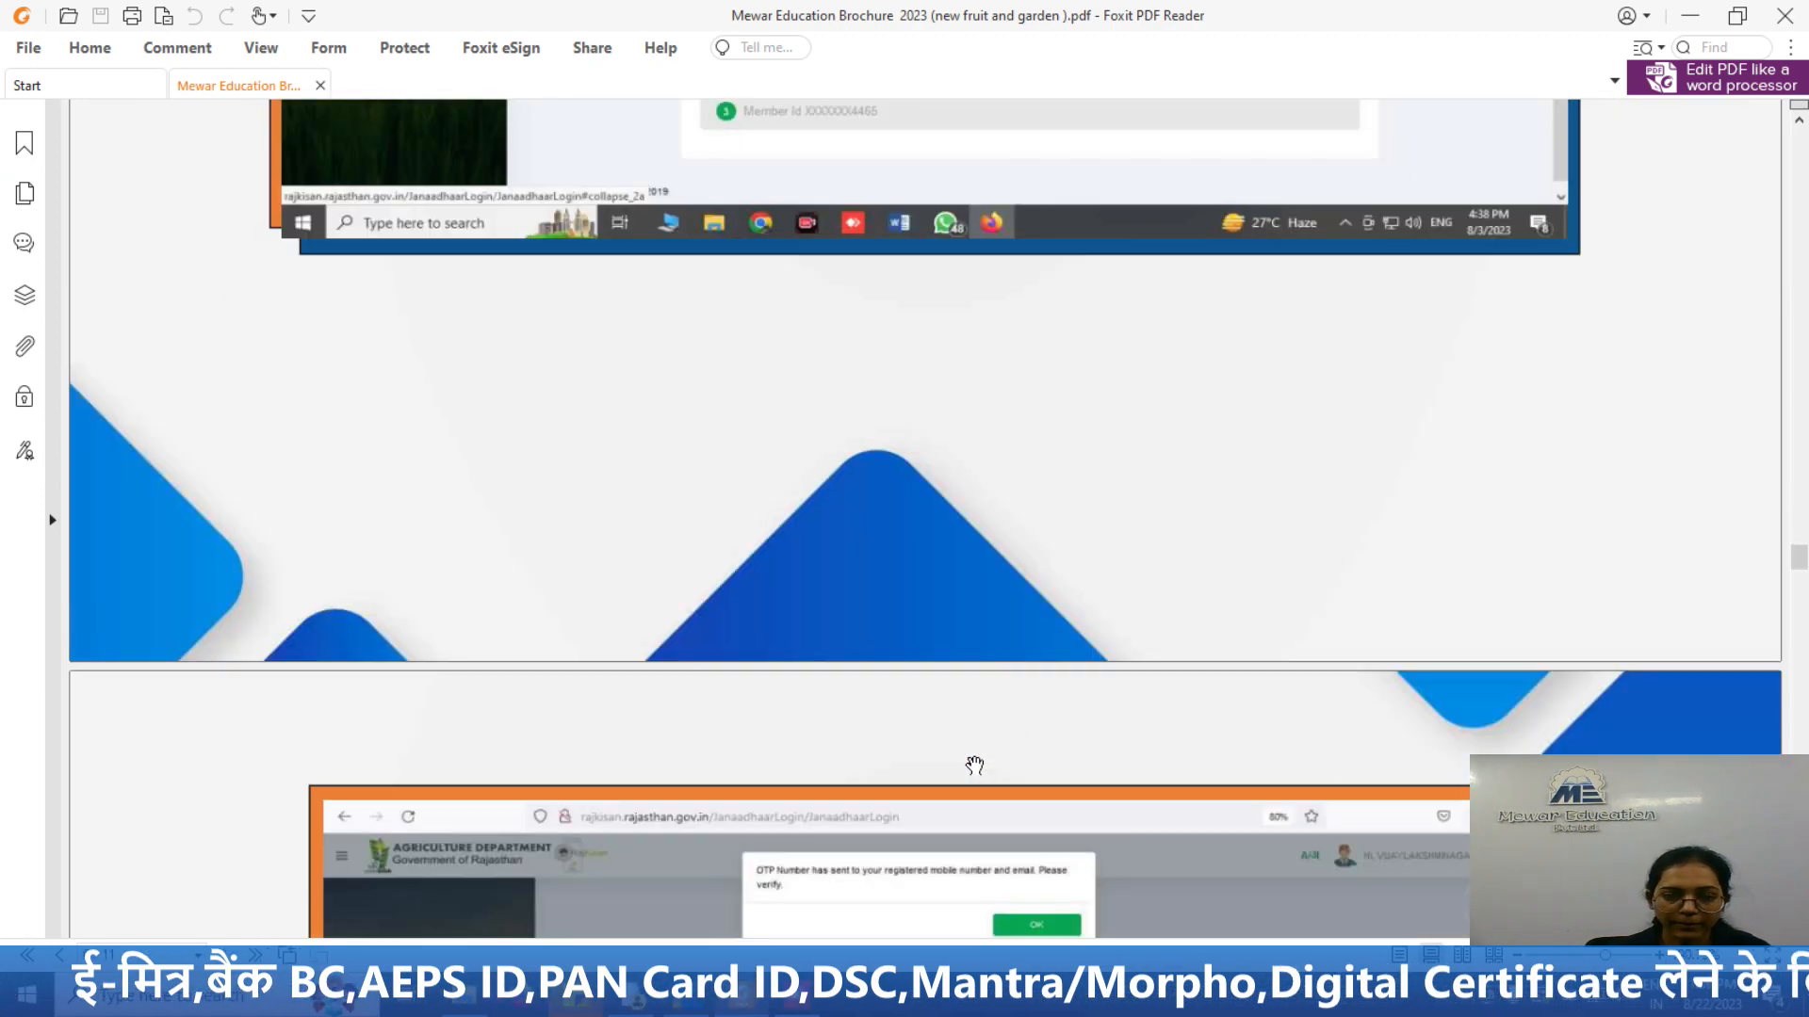
scroll(975, 765, "down", 15)
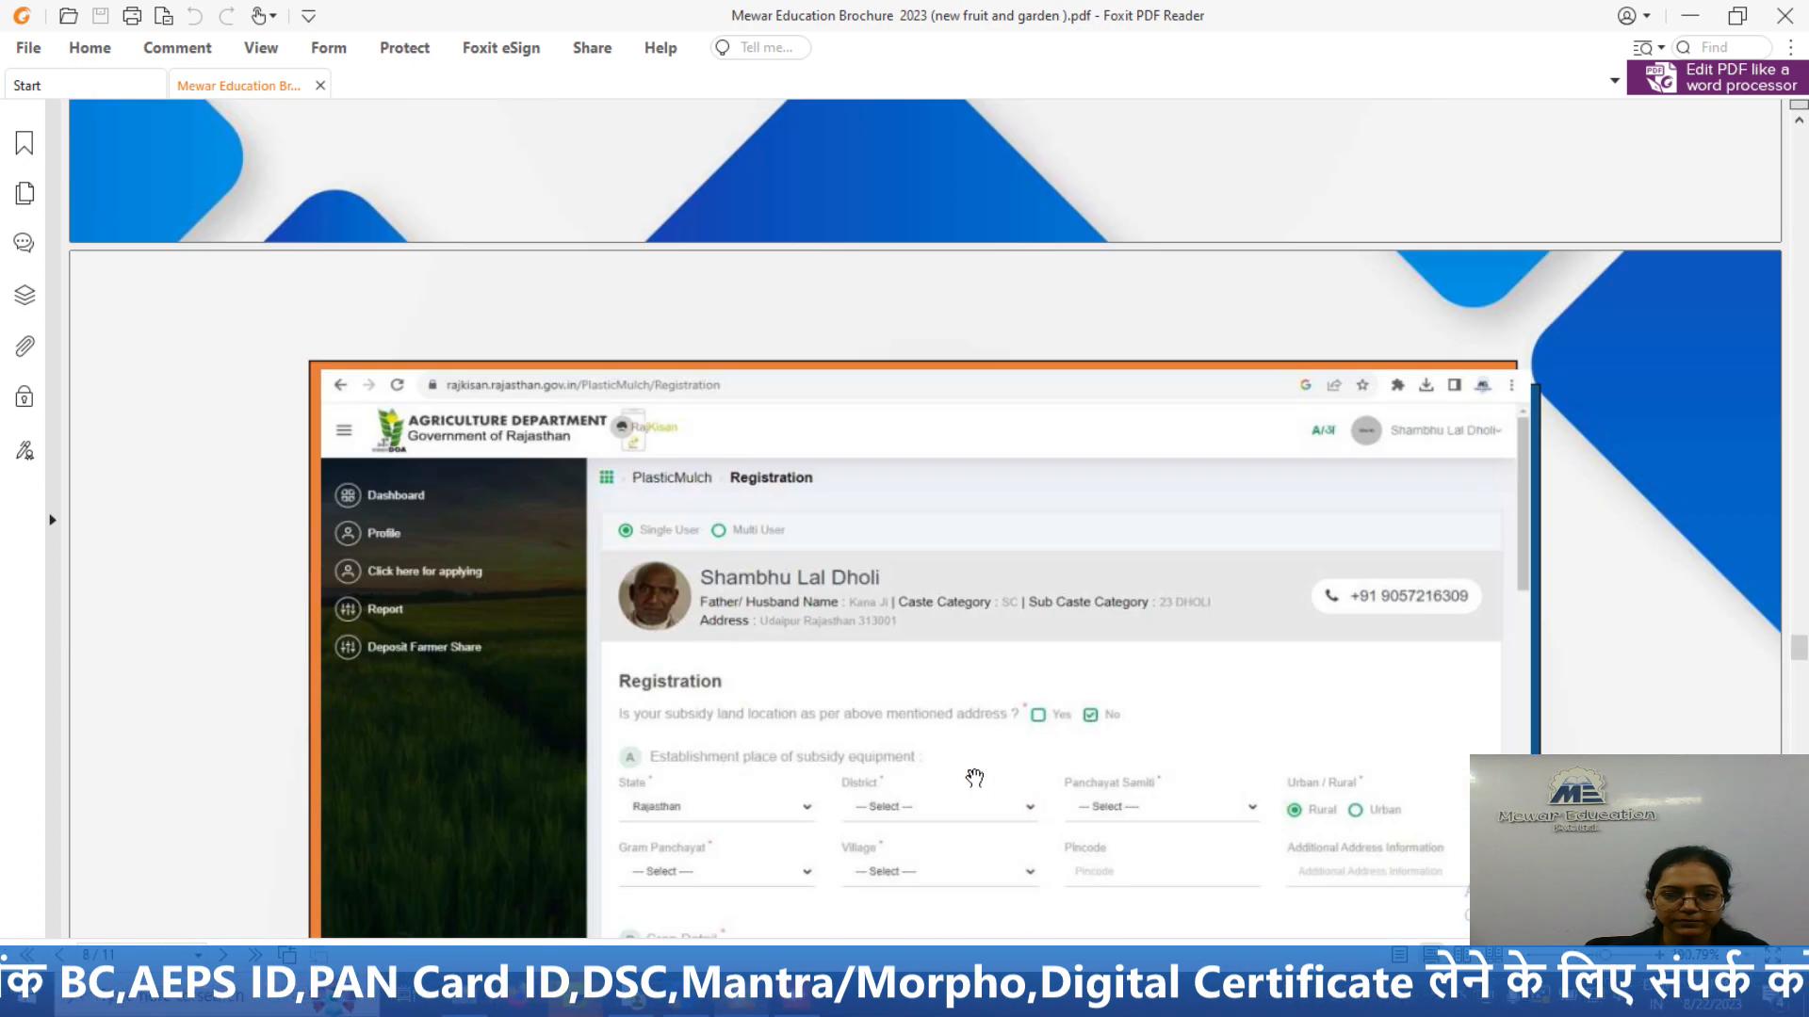
scroll(975, 777, "down", 15)
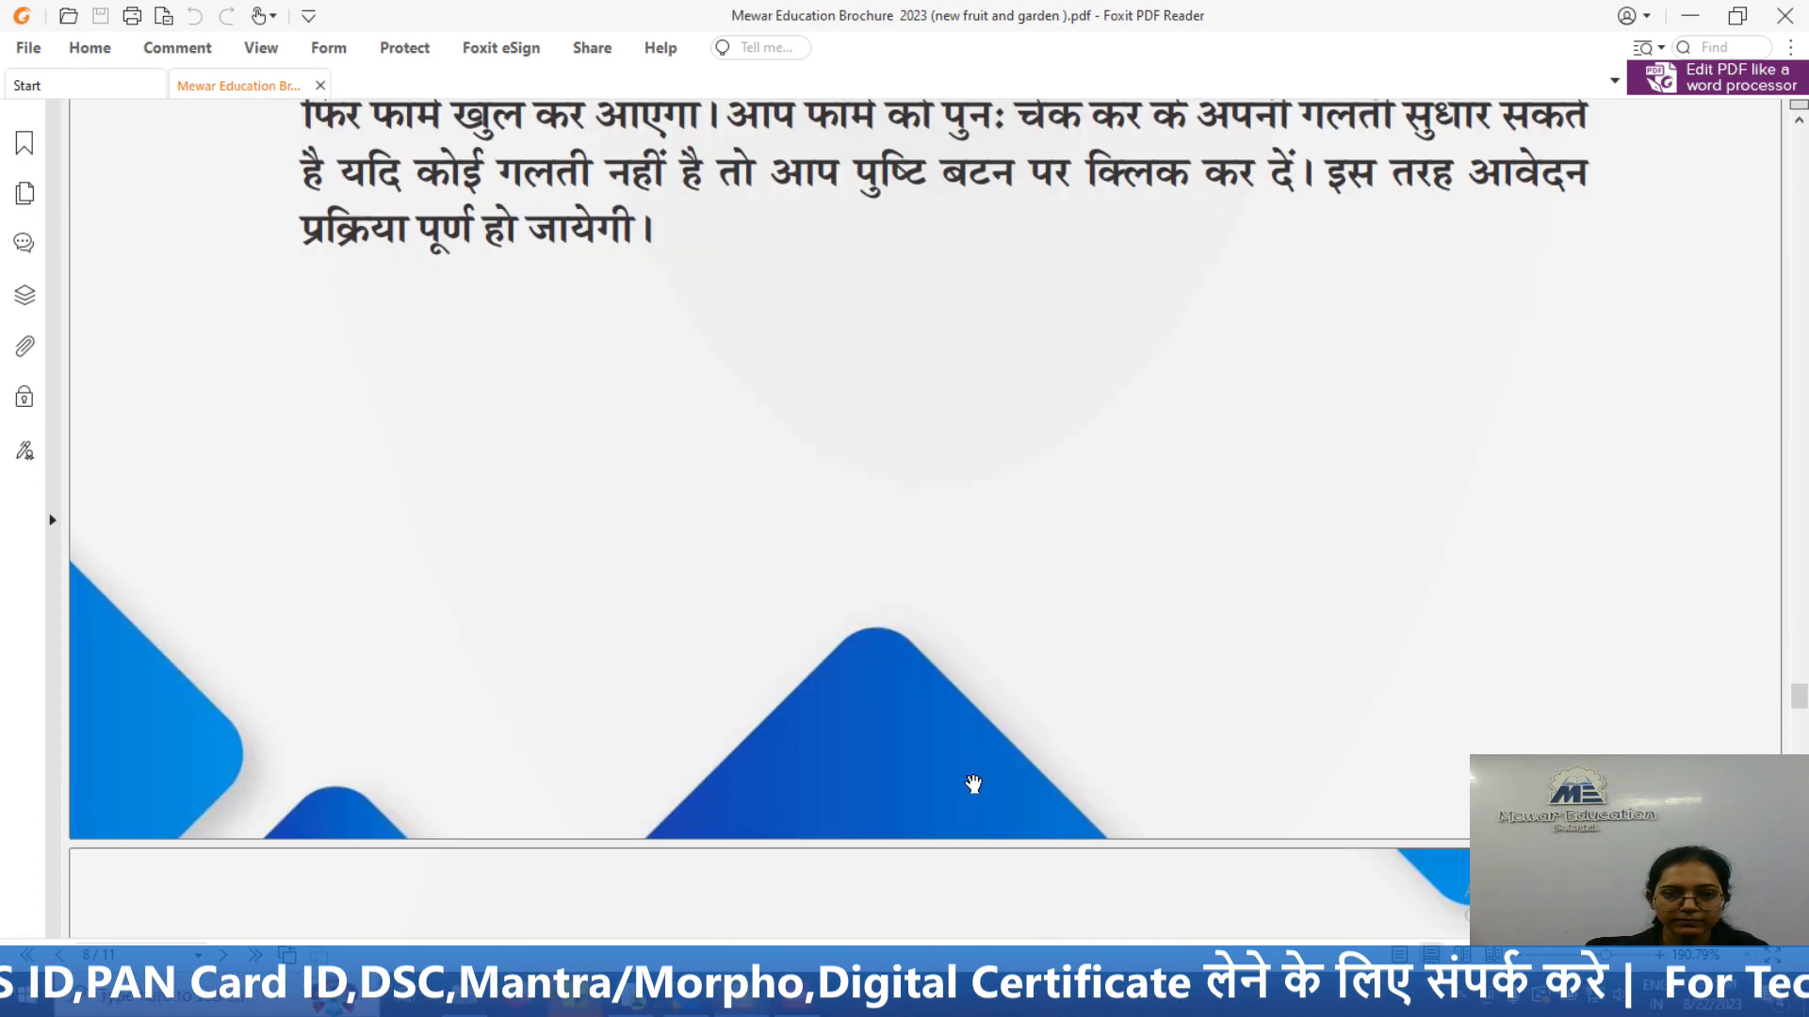
scroll(975, 785, "down", 15)
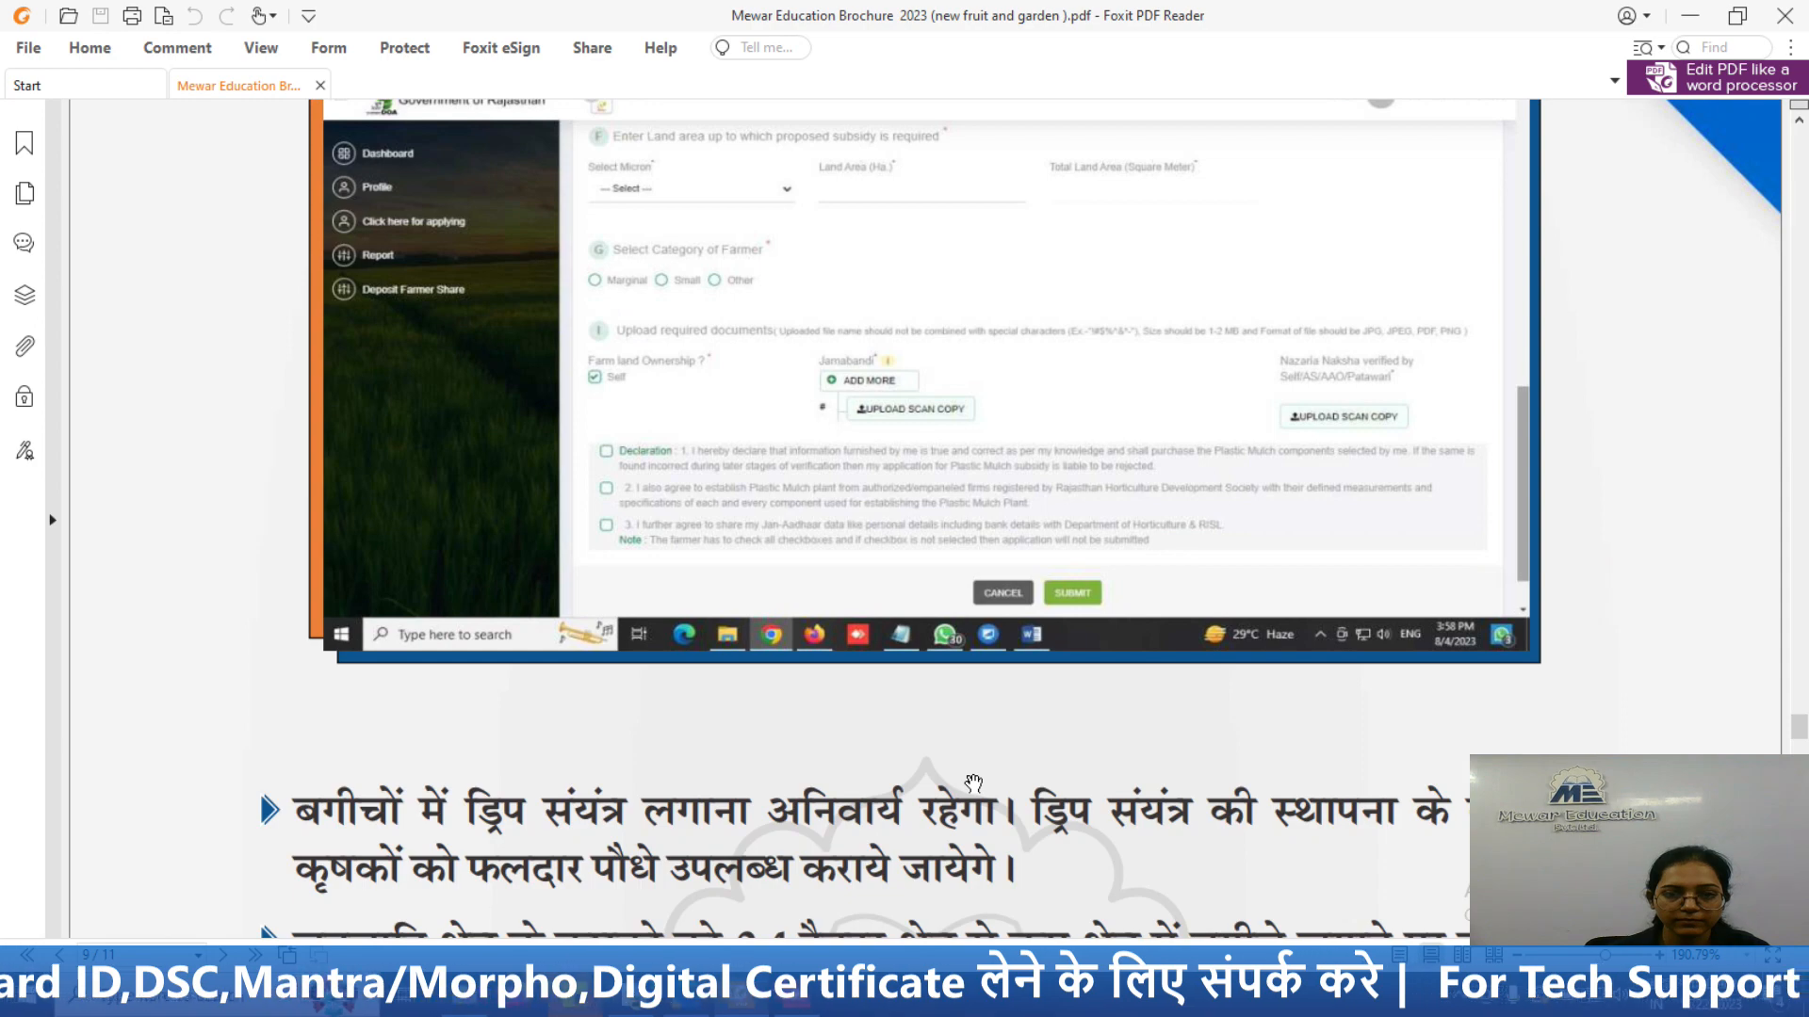
scroll(973, 784, "down", 15)
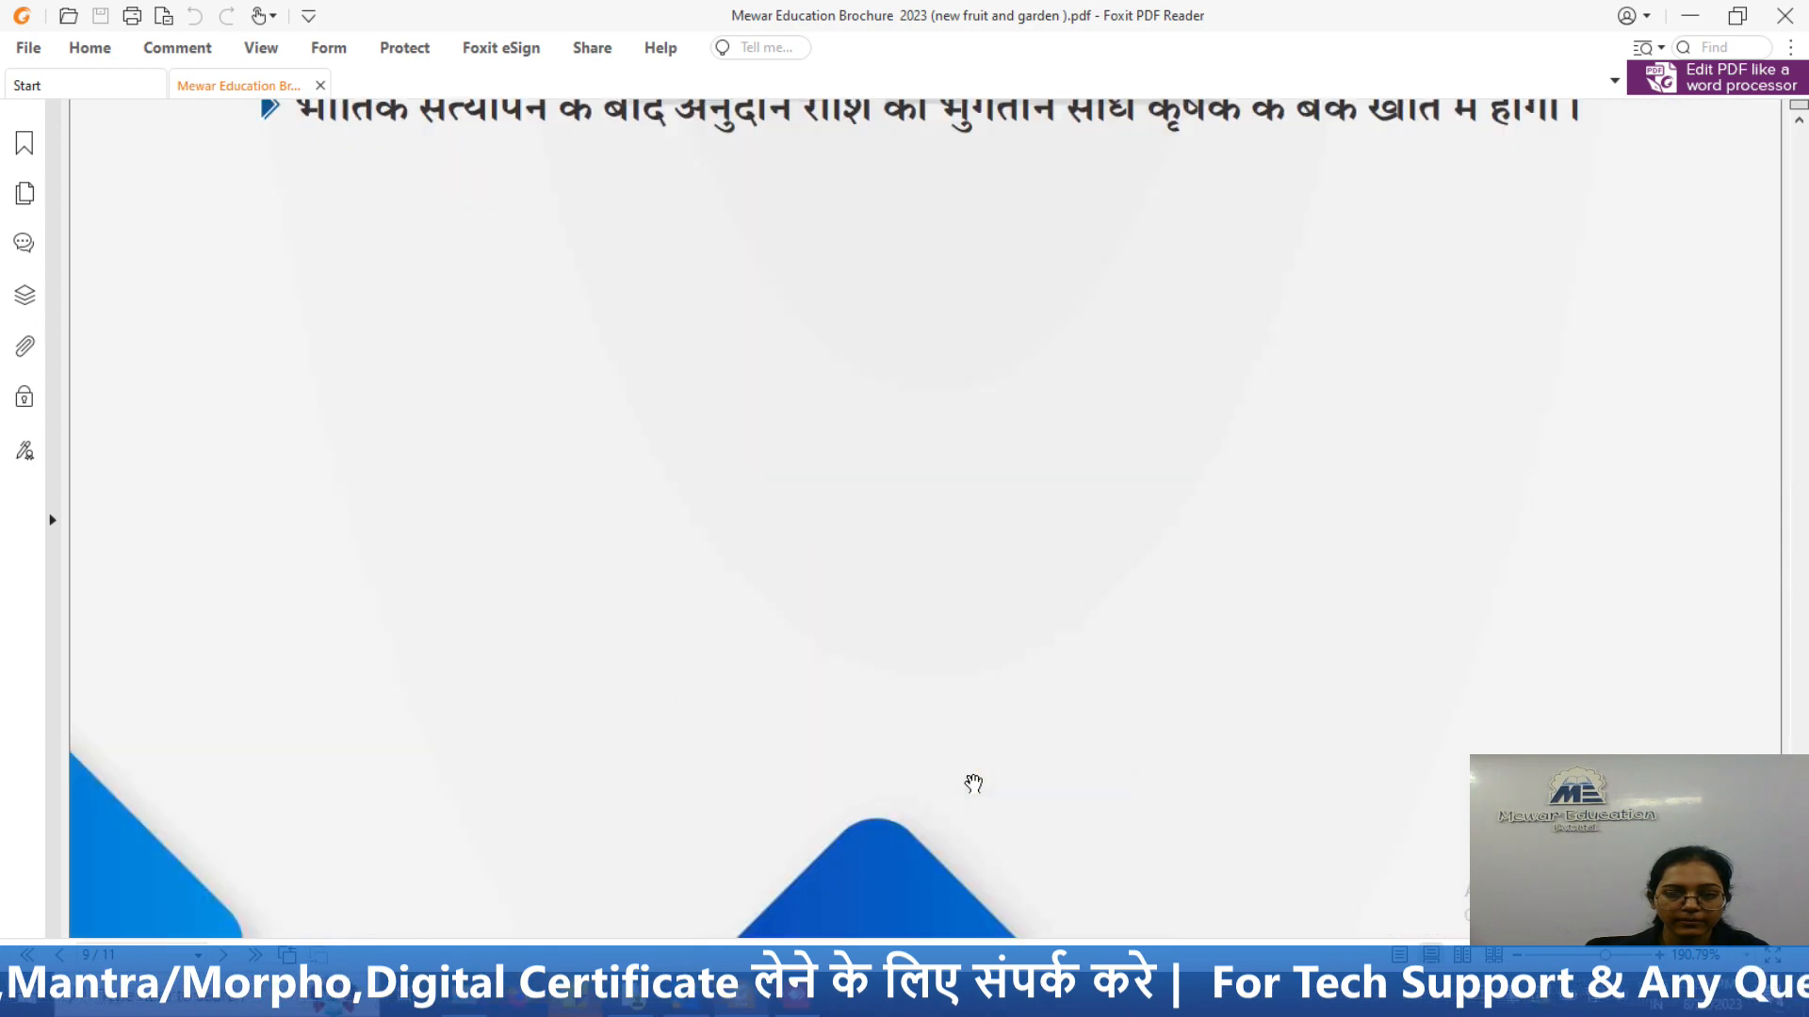
scroll(974, 784, "down", 10)
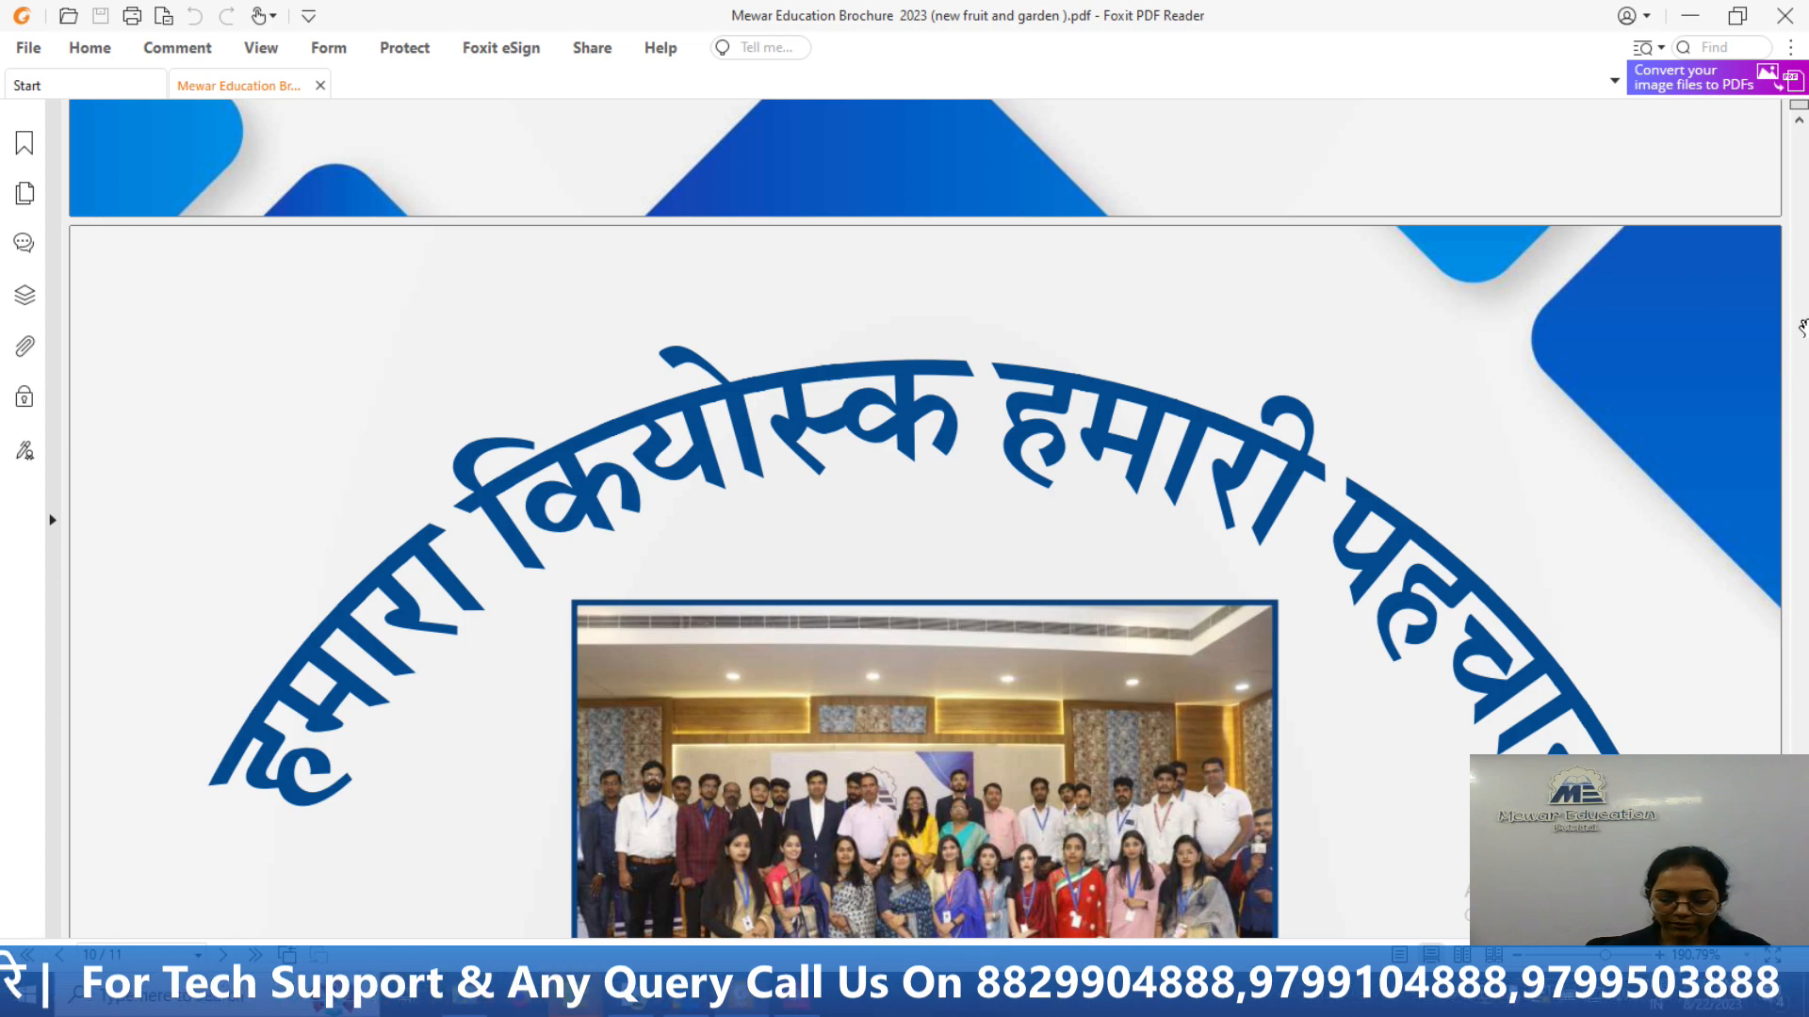
key("F11")
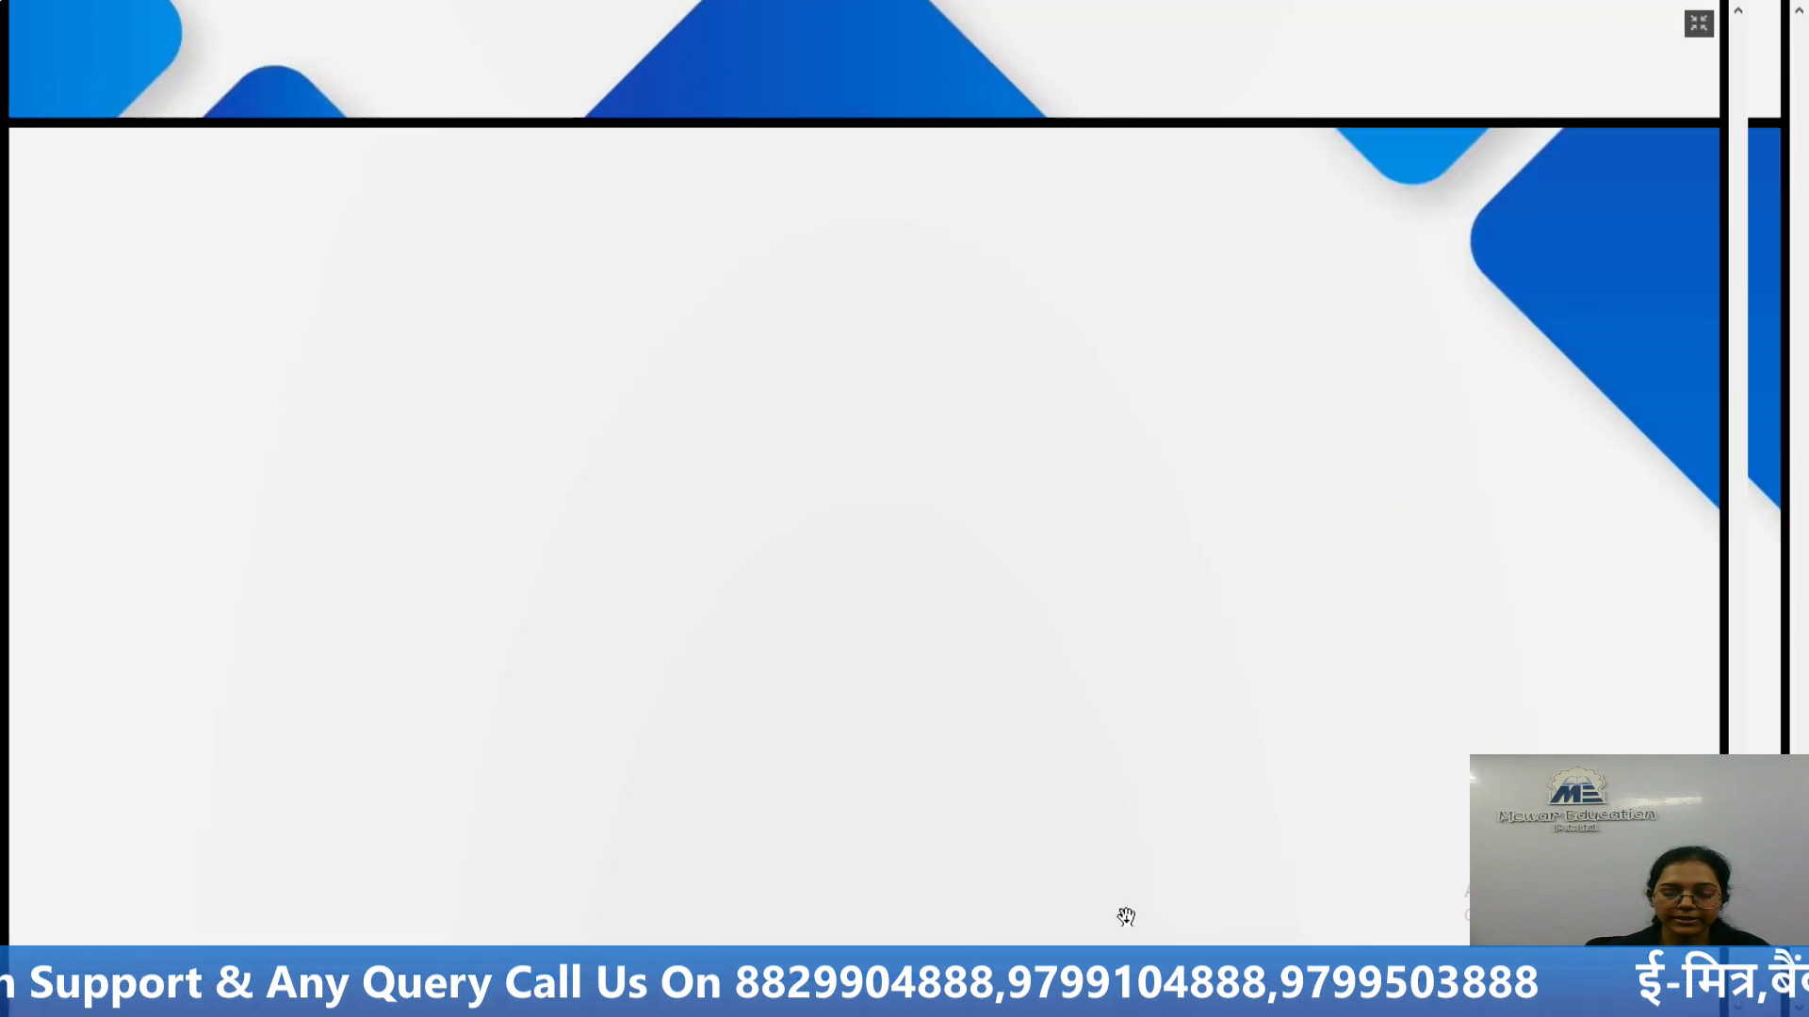